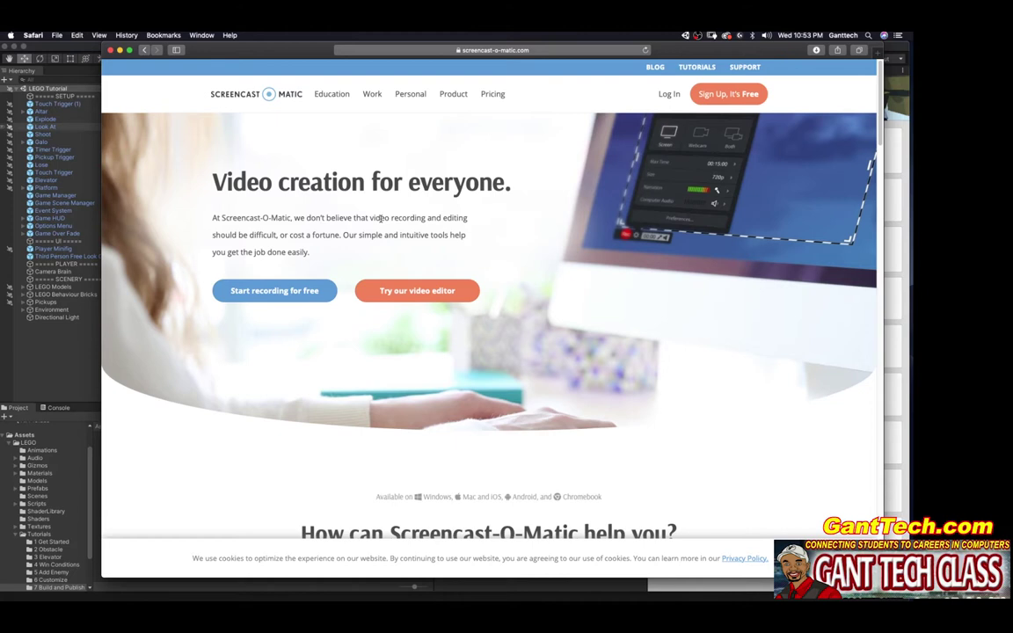
Launch the Screencast-O-Matic free recorder with microphone access allowed, then hide Safari.
click(264, 290)
click(264, 298)
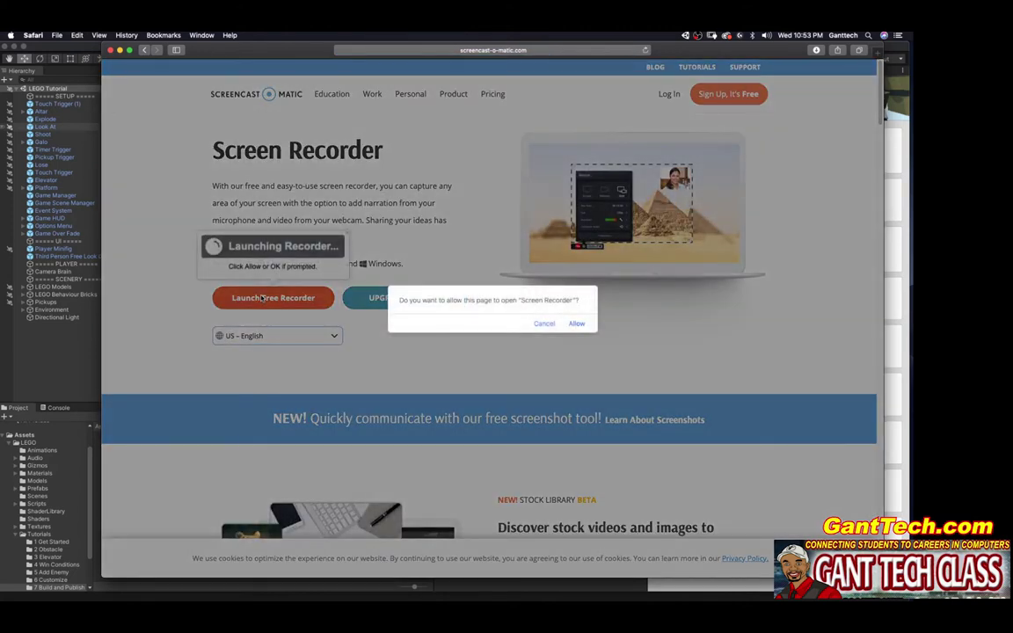
click(577, 324)
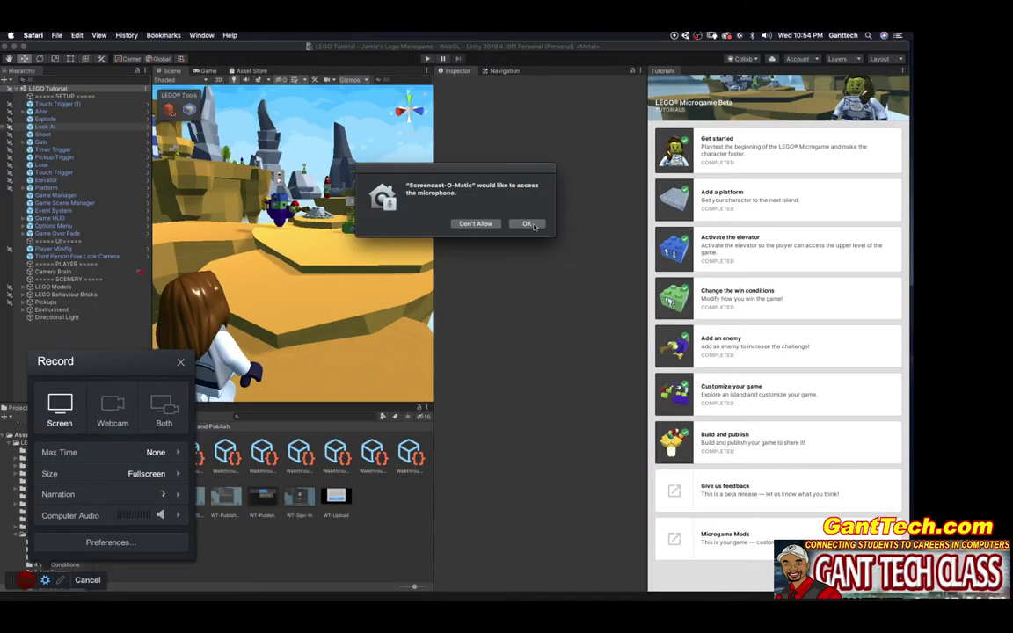
click(528, 224)
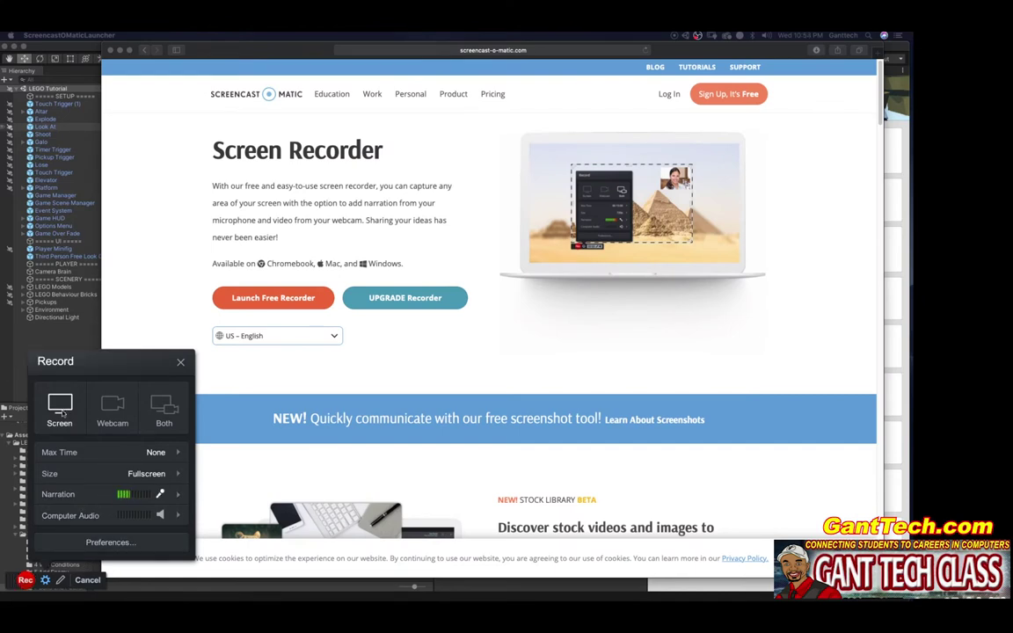
key(super+w)
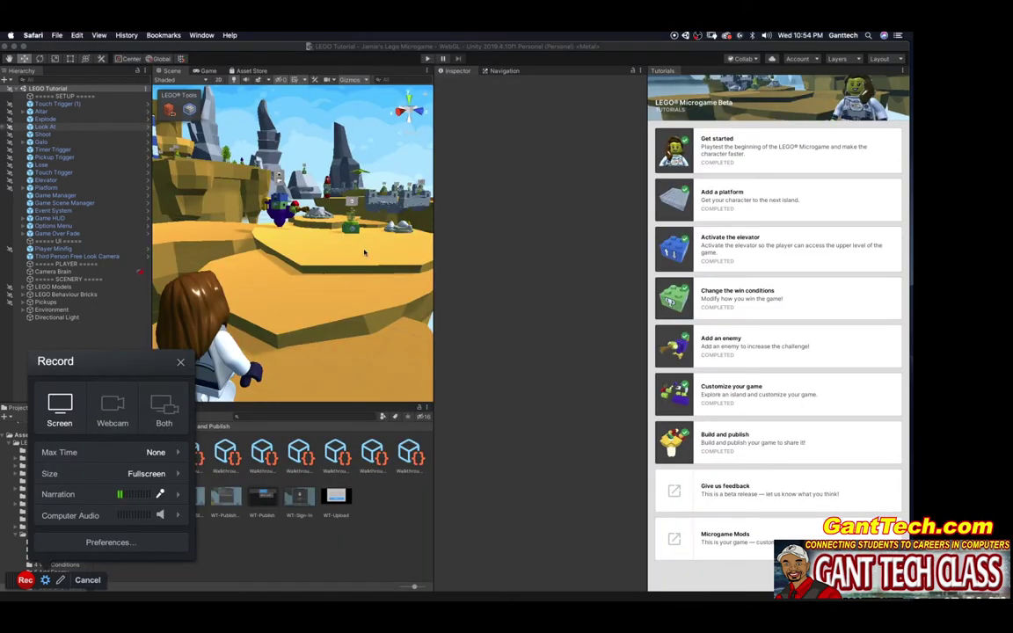
Widen the Scene view and add a 3D Text object from the Hierarchy's 3D Object menu.
click(449, 260)
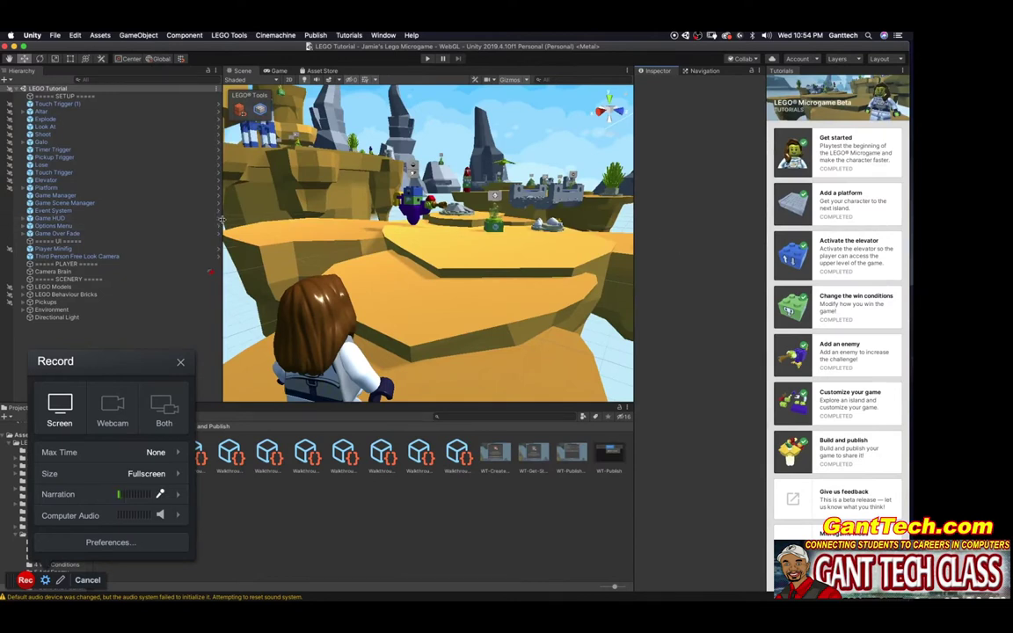
drag(220, 206, 135, 224)
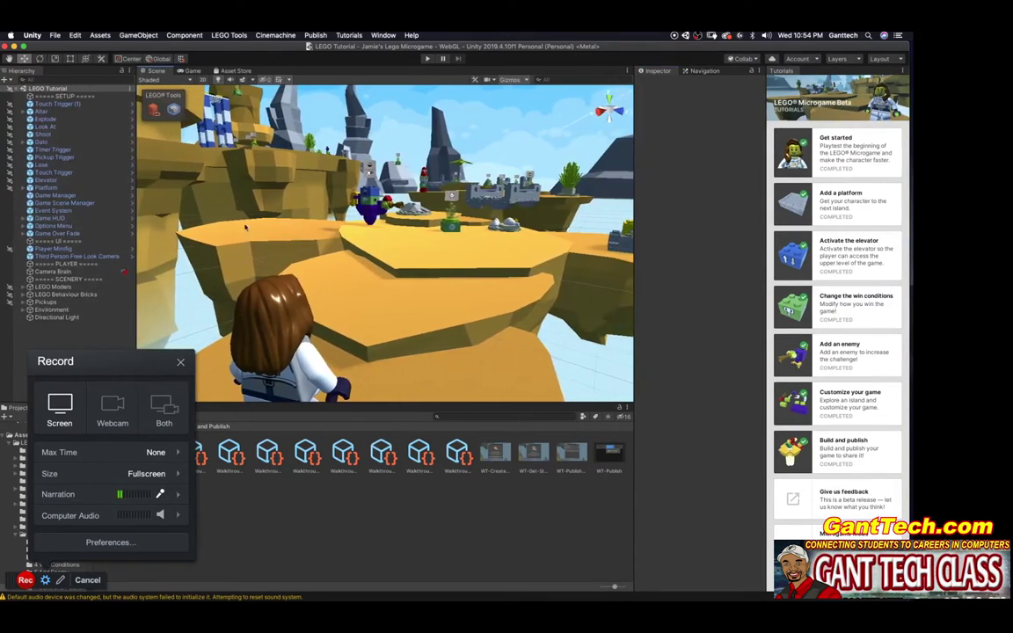
right_click(63, 336)
mouse_move(120, 430)
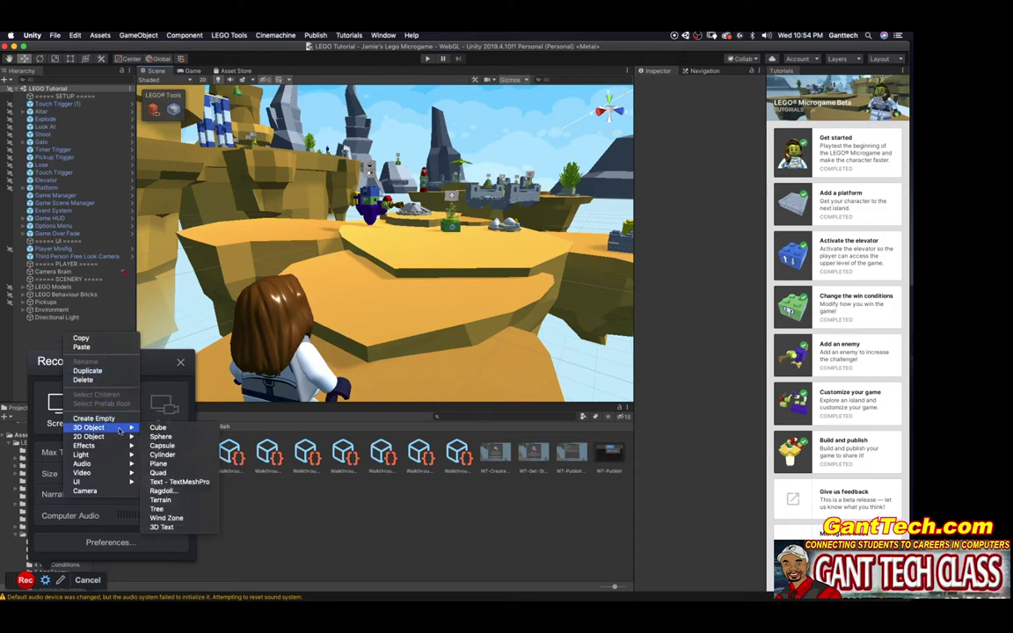
click(163, 527)
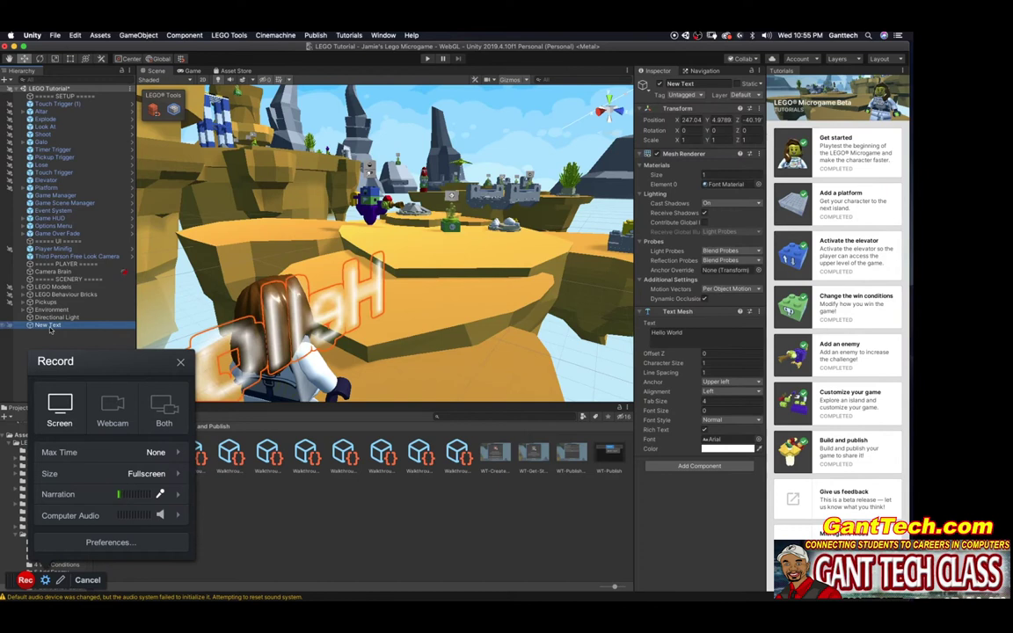
Rename the text object MyName and set its text to the student's name with PER on a second line.
click(695, 84)
text(MyName)
click(651, 331)
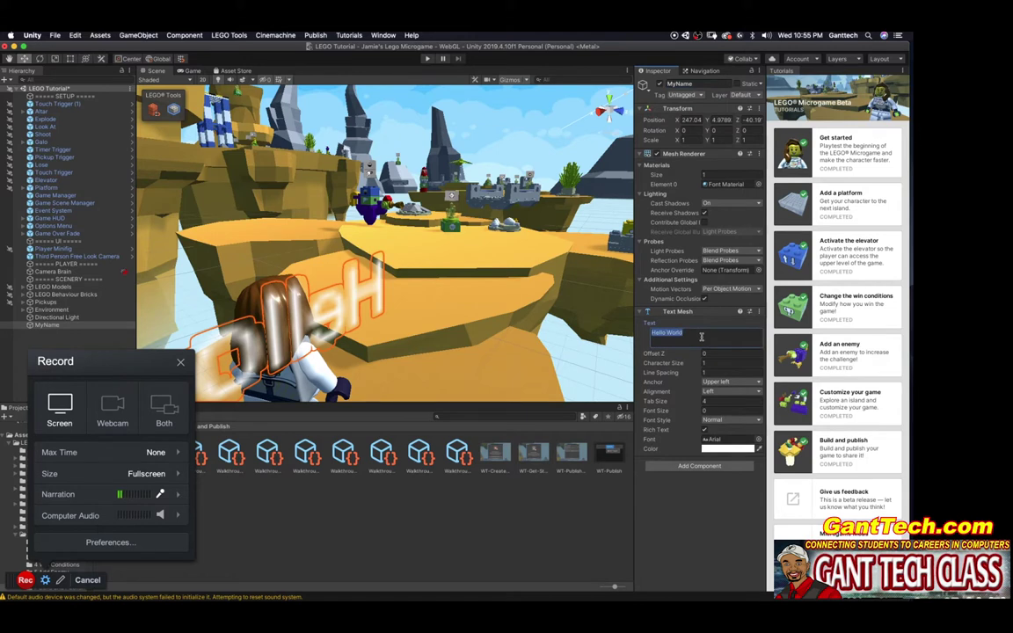
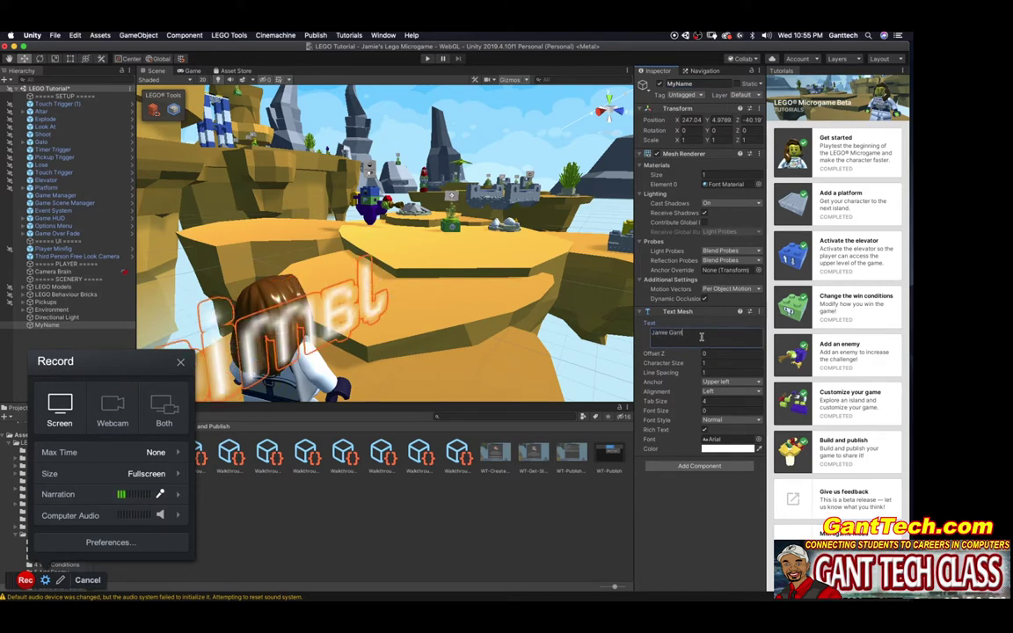
key(Return)
text(PER 2)
alt+drag(422, 290, 343, 299)
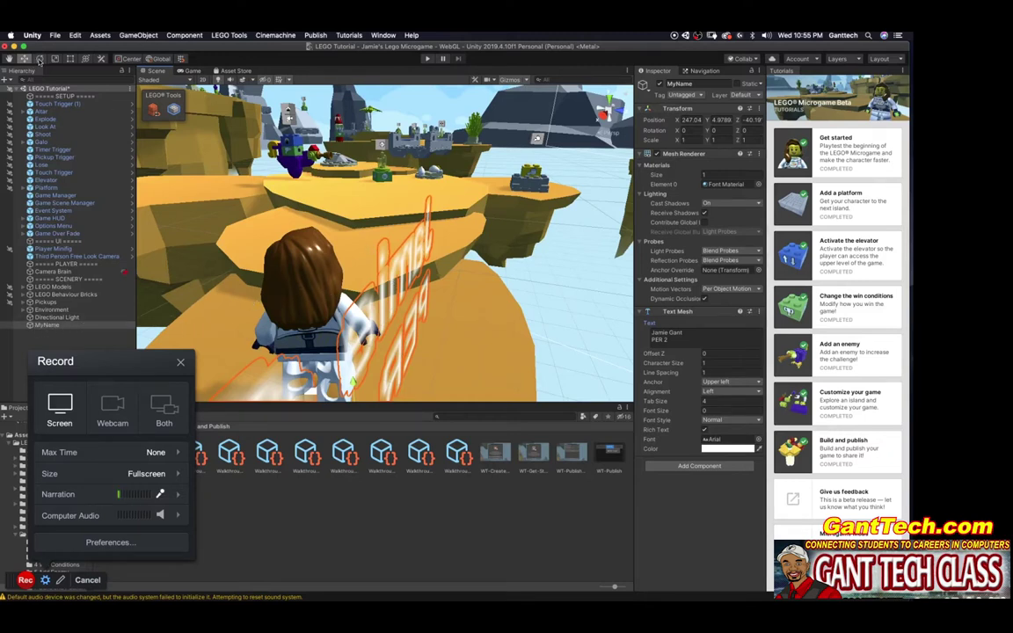
Rotate the MyName text around its vertical axis and set its Font Size to 50.
click(39, 59)
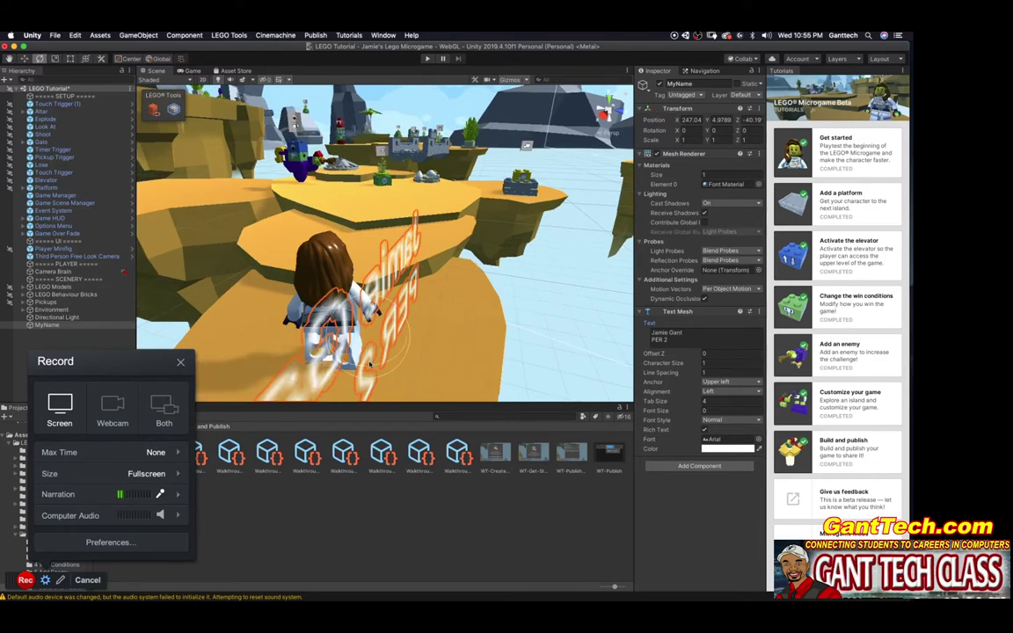
drag(332, 329, 526, 308)
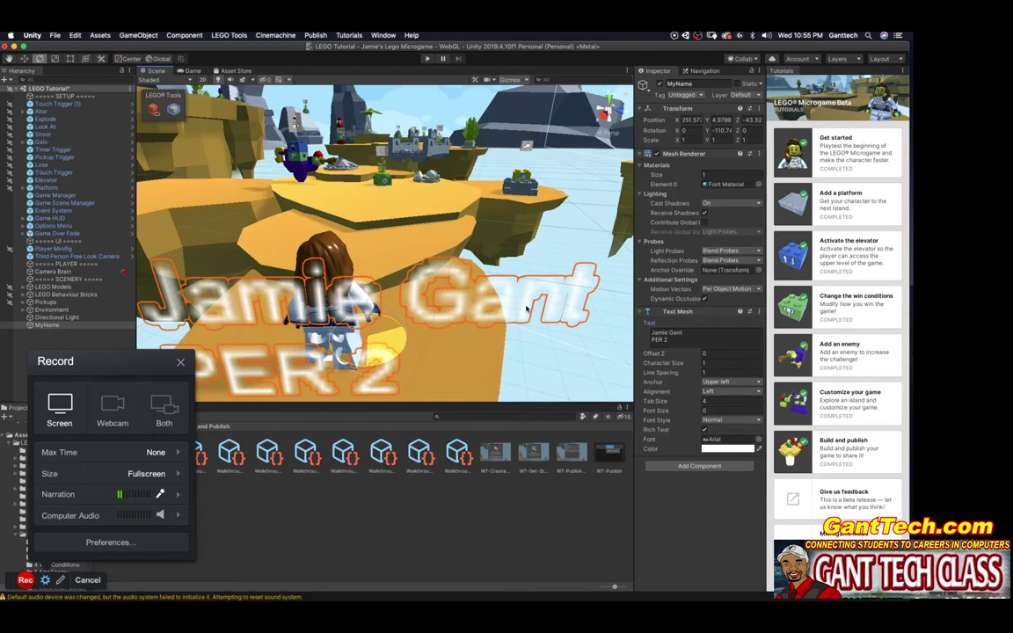
double_click(710, 410)
text(5)
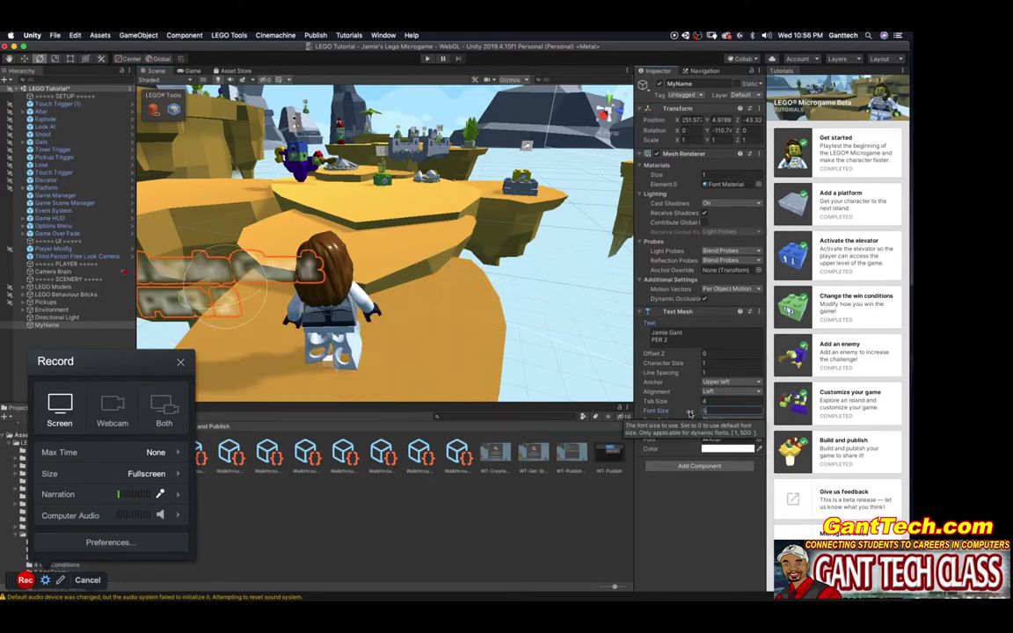
text(0)
scroll(471, 334, down, 5)
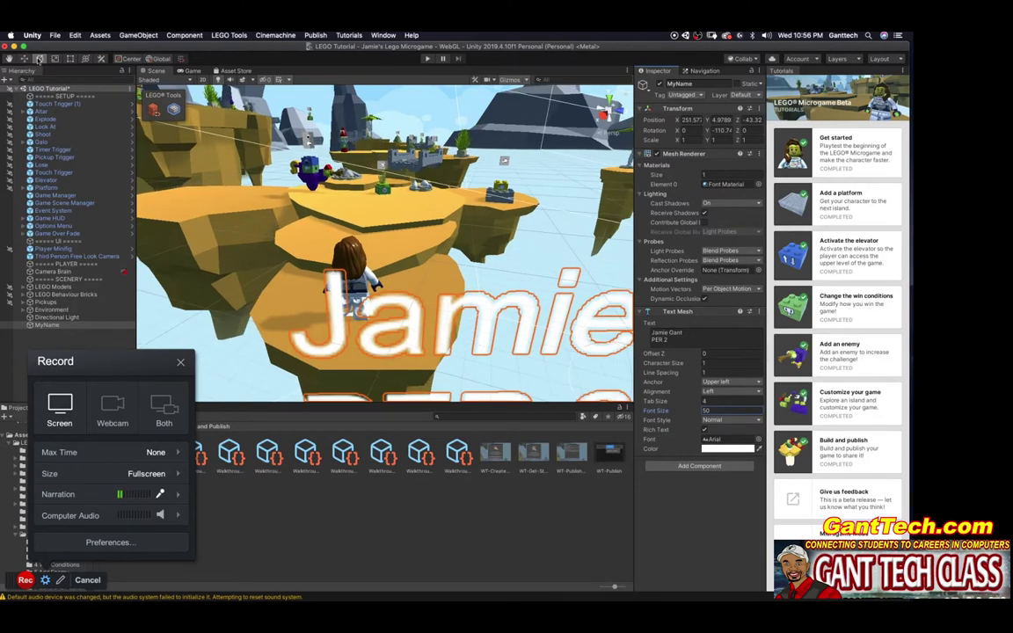
Scale the label down and move it onto the minifigure, at Y -2.08, Z -48.46.
click(55, 59)
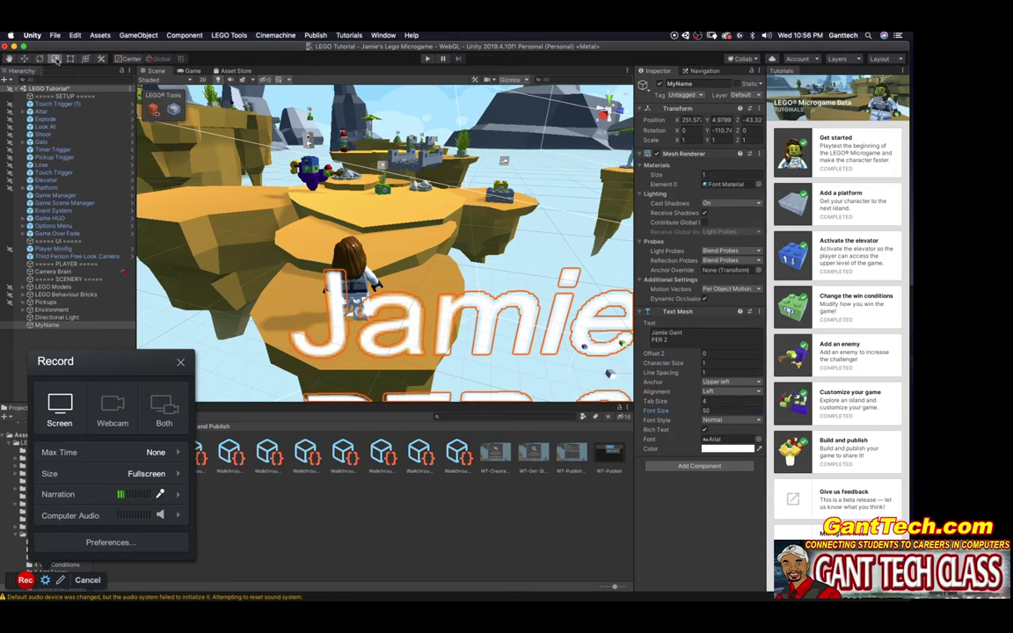
drag(552, 343, 578, 371)
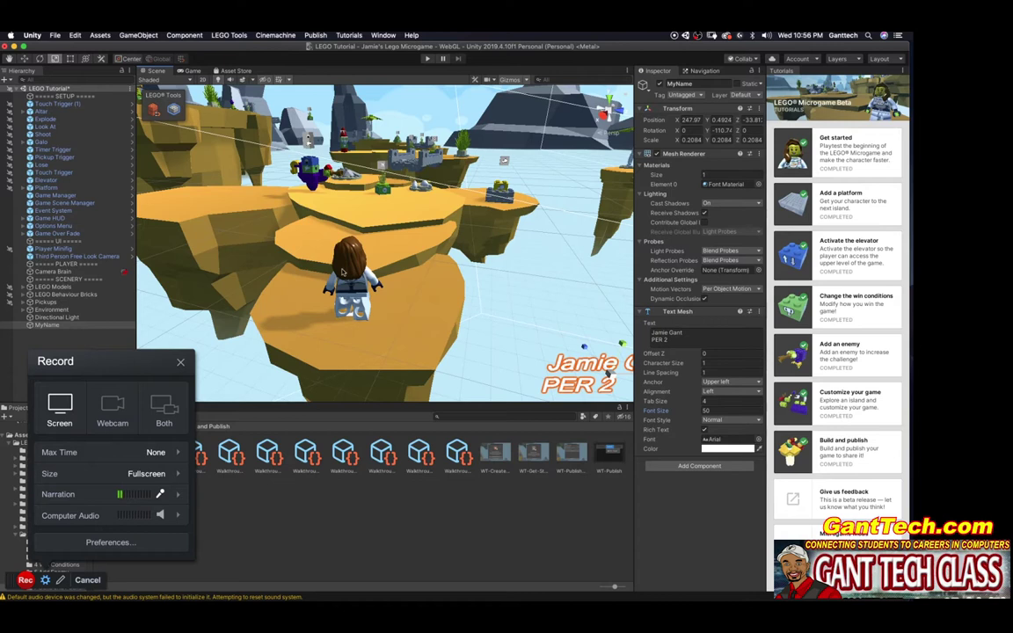
alt+drag(533, 337, 407, 251)
scroll(406, 255, up, 3)
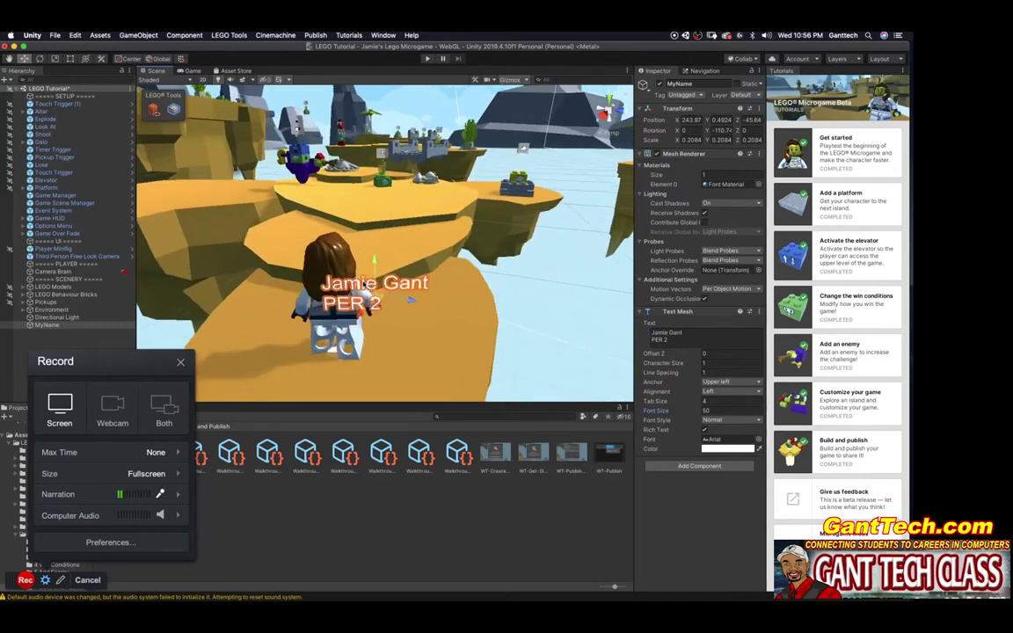
scroll(363, 283, up, 2)
drag(372, 278, 332, 303)
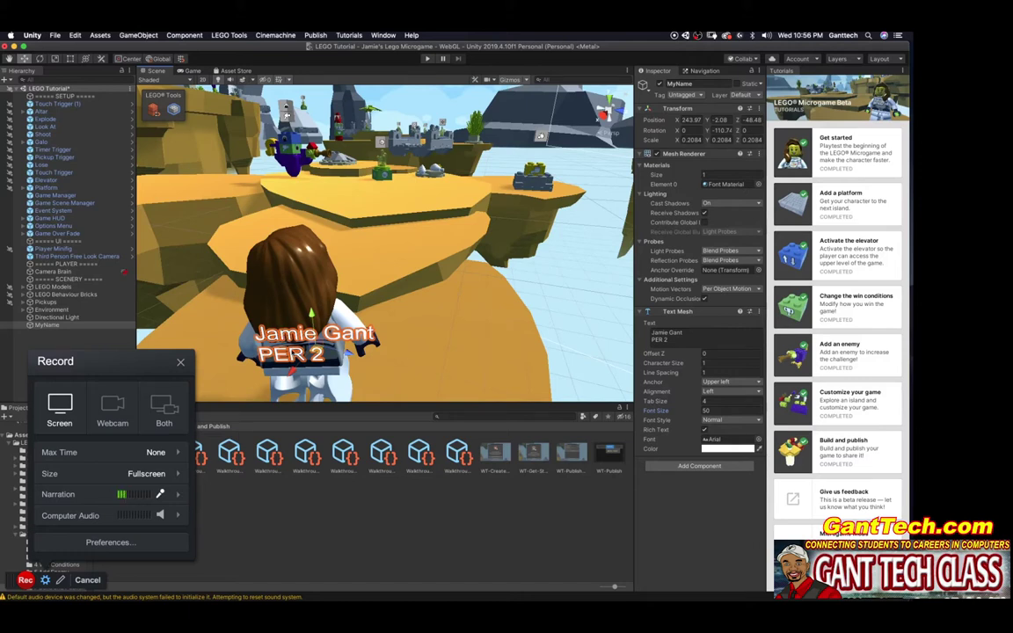
Drag MyName onto Player Minifig in the Hierarchy, then collapse Player Minifig's children.
click(261, 257)
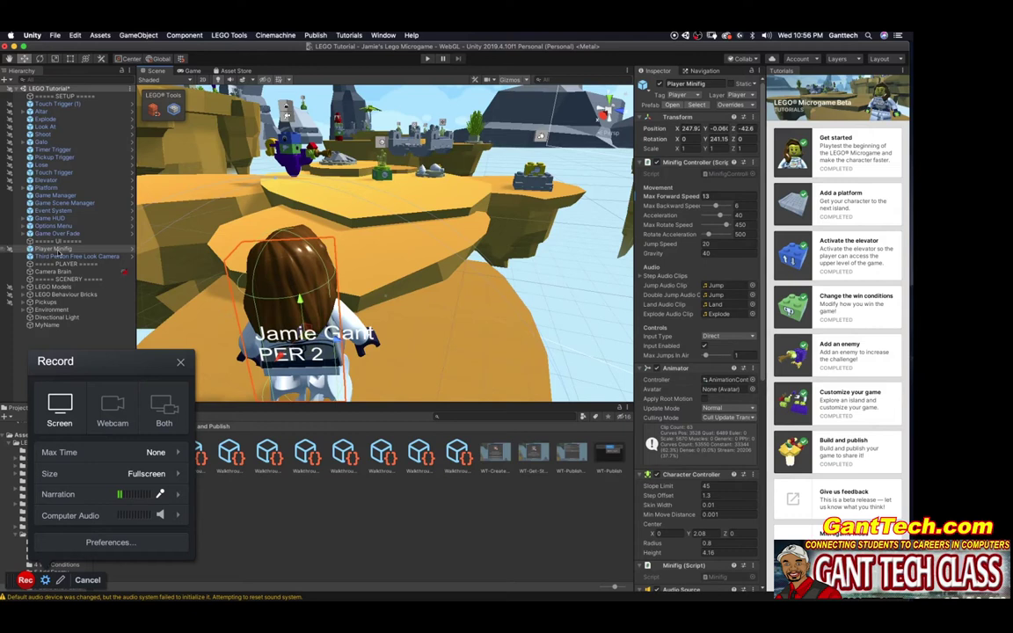
click(33, 325)
drag(33, 325, 33, 249)
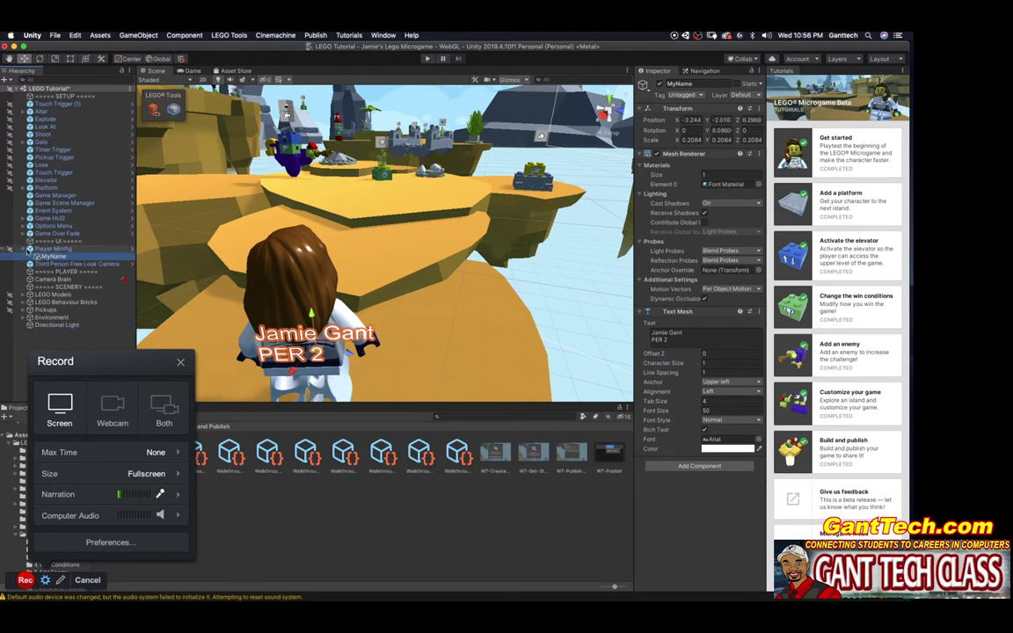
click(52, 248)
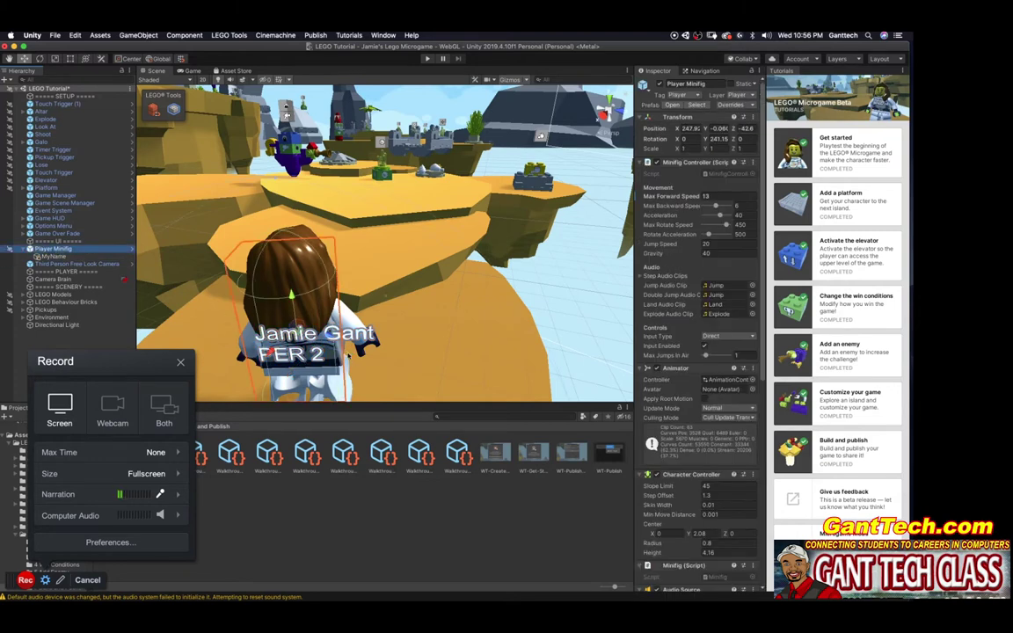
key(Left)
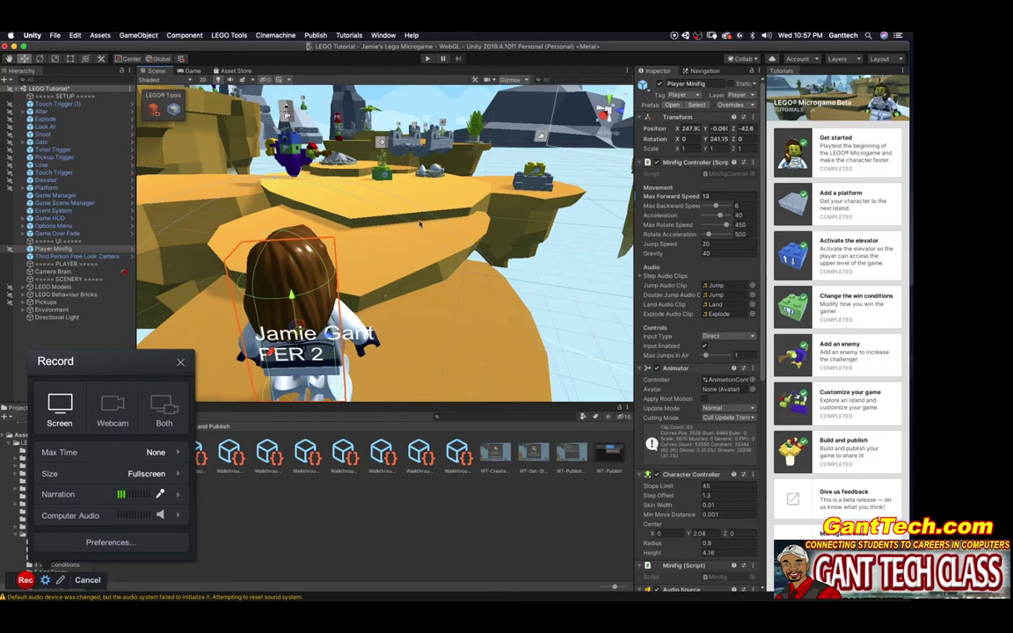
Enter Play mode, start the Screencast-O-Matic recording, and resume the game from the options menu.
click(427, 59)
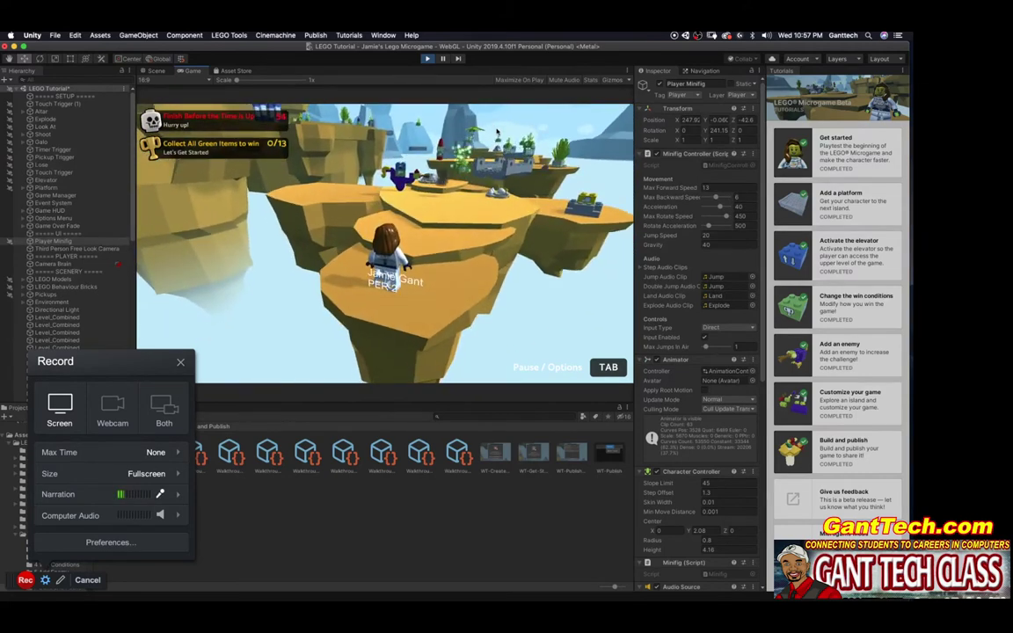
key(Tab)
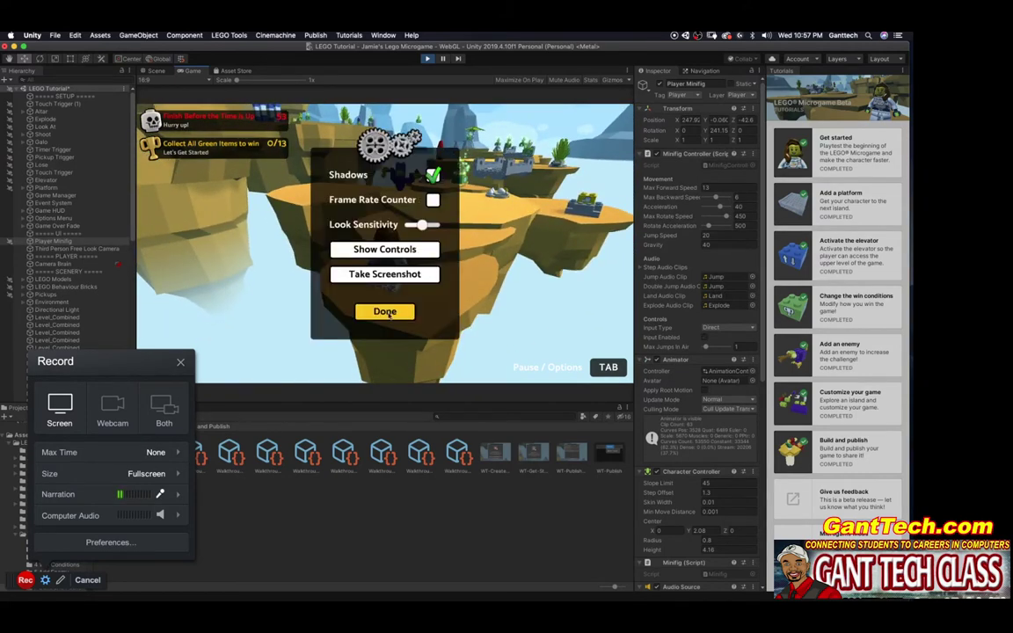
click(26, 581)
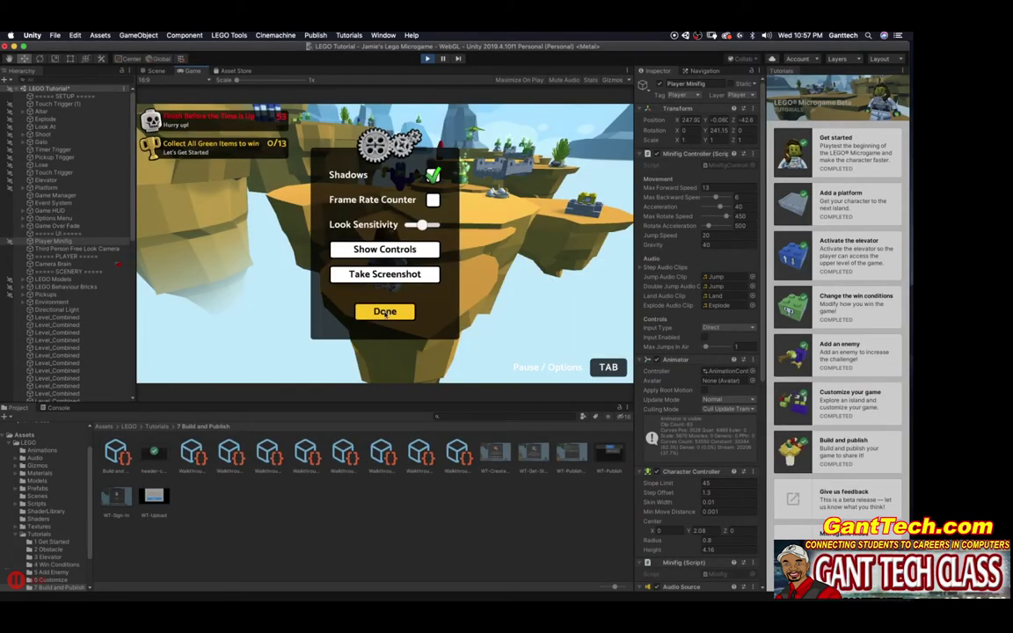
click(385, 312)
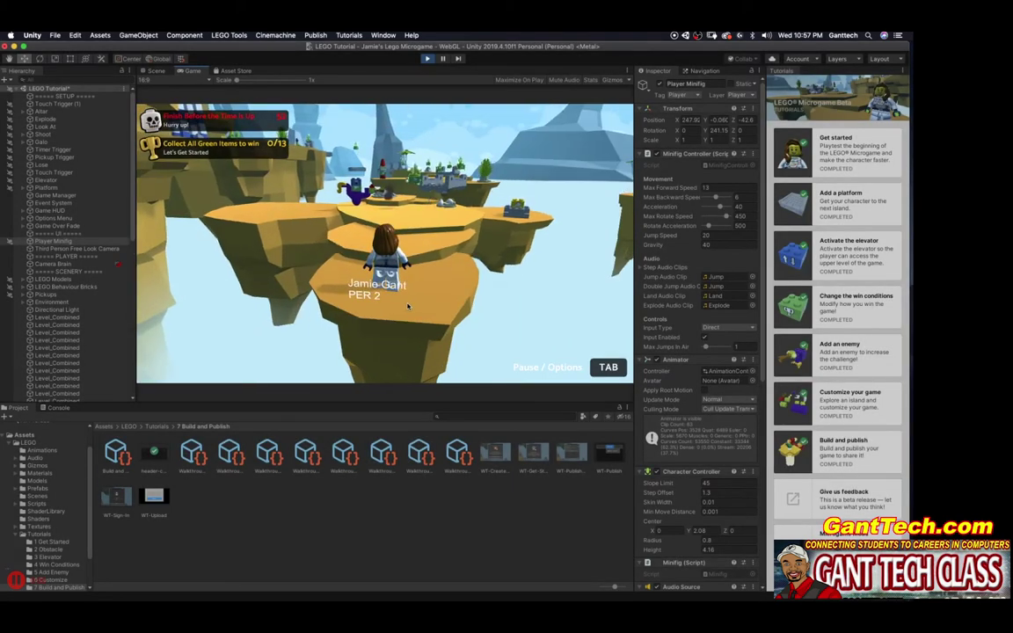
Walk the minifig across the island to the far platform, collecting the first green item.
key(w)
key(d)
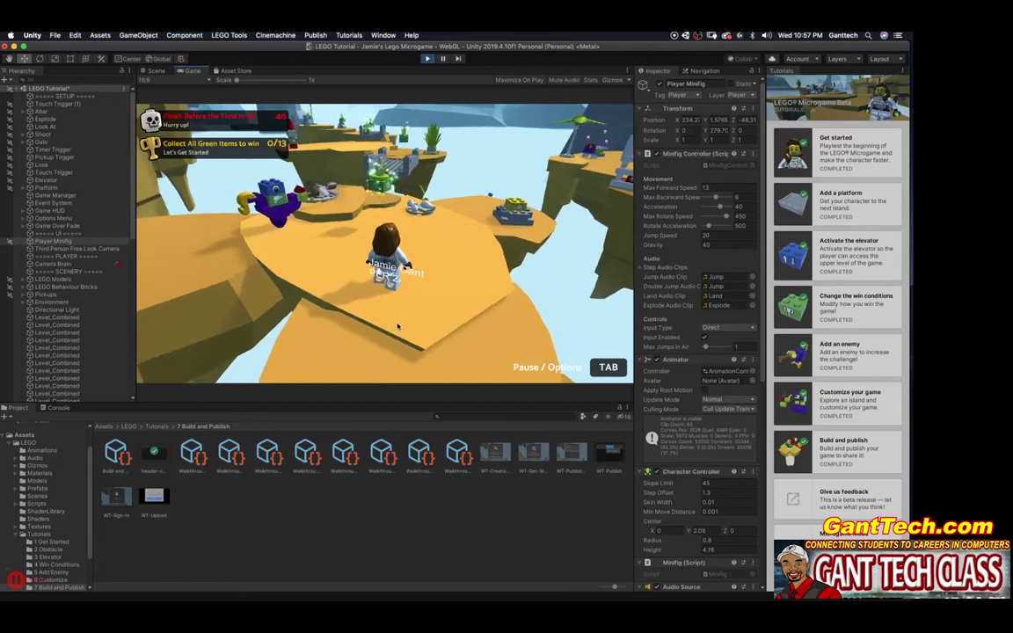
key(w)
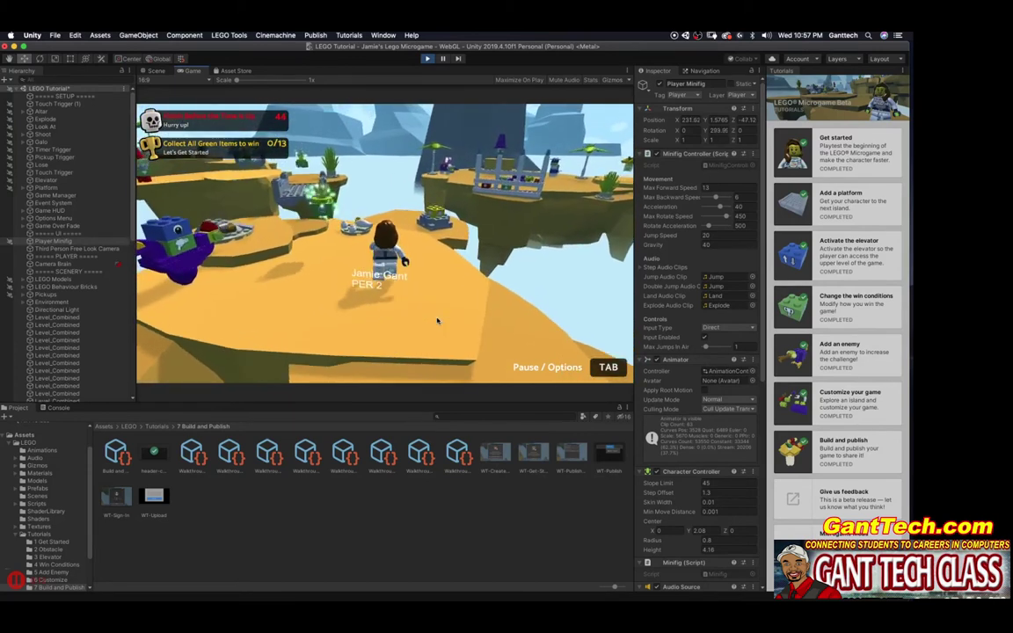
key(w)
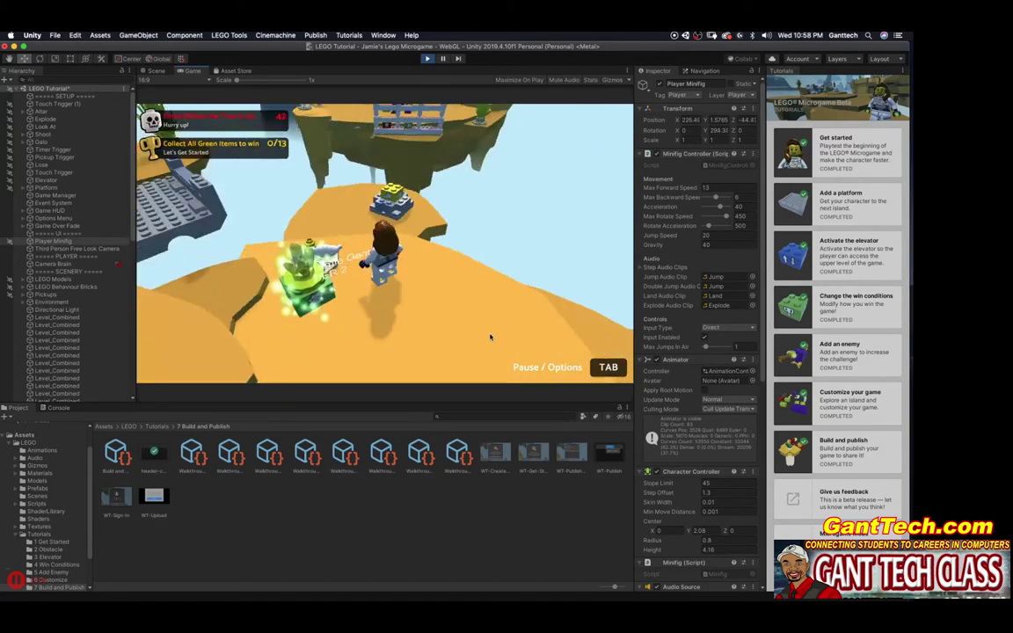
key(d)
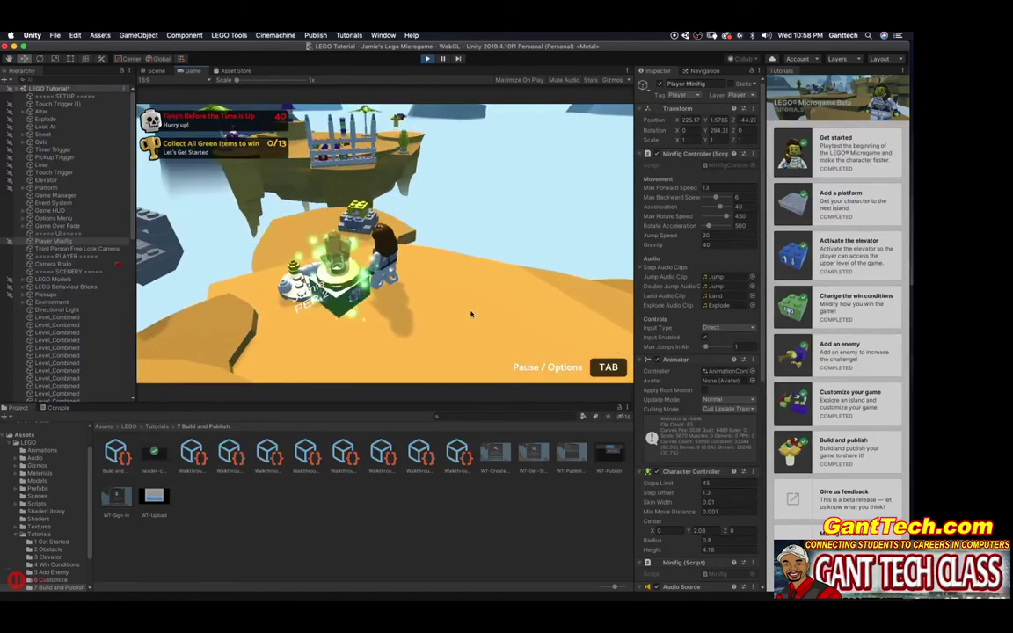
key(w)
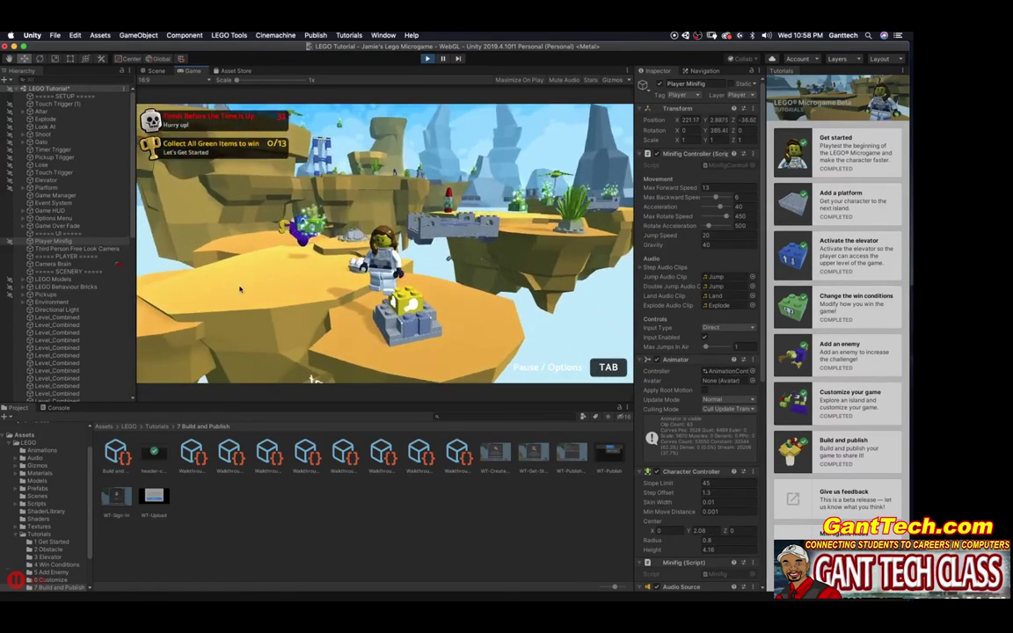
key(w)
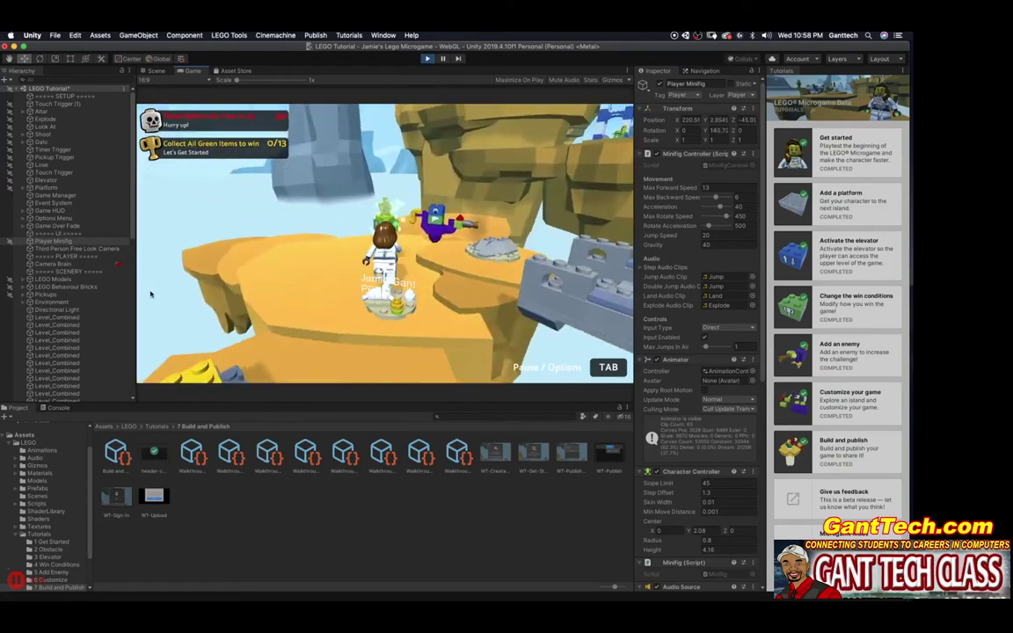
key(w)
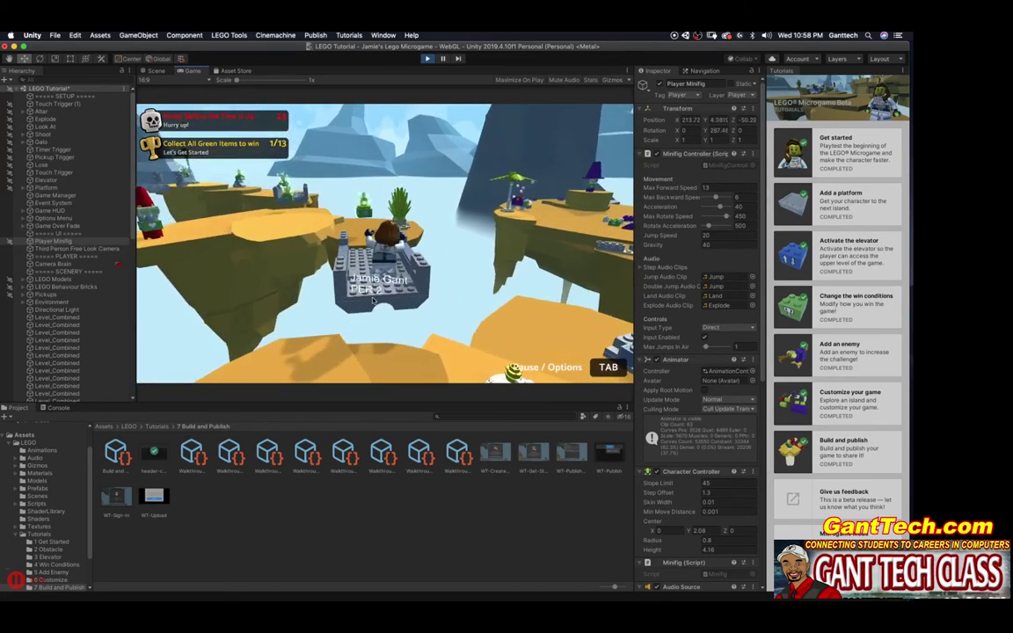
Run and jump across the islands collecting more green items until the timer runs out.
key(w)
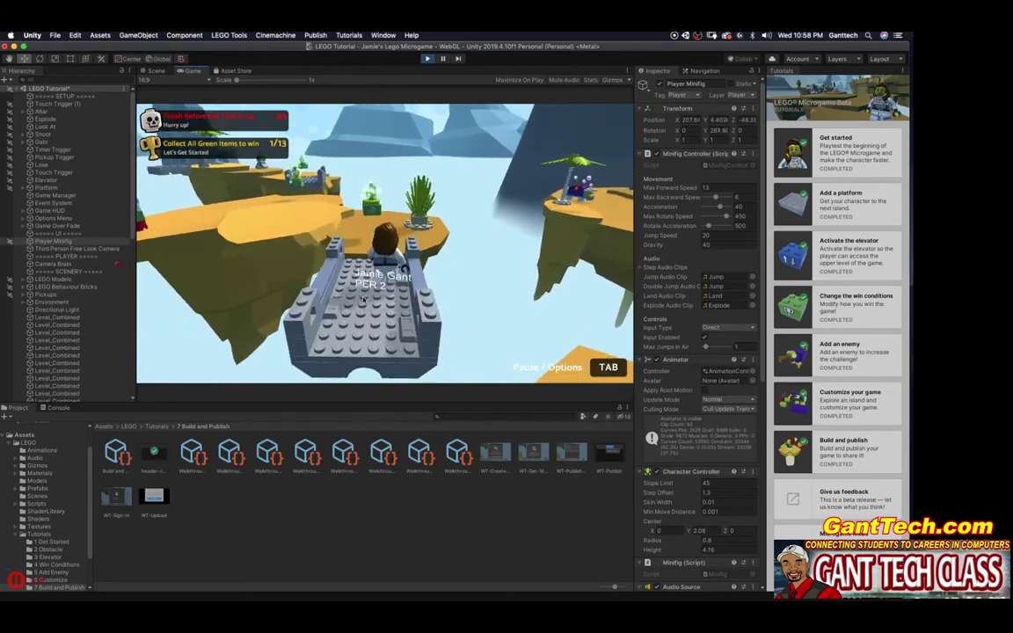
key(w)
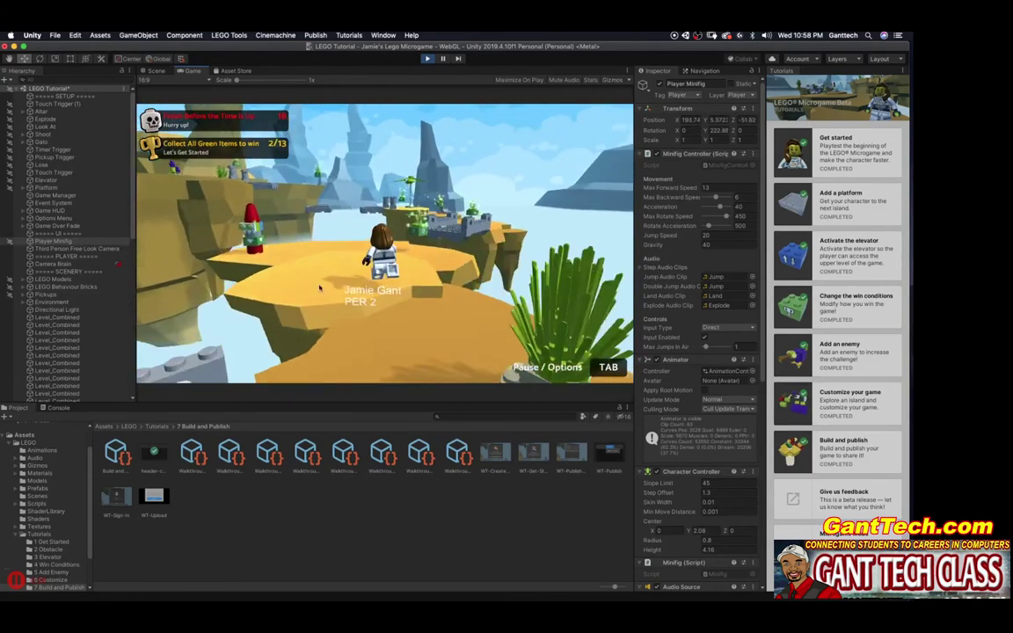
key(w)
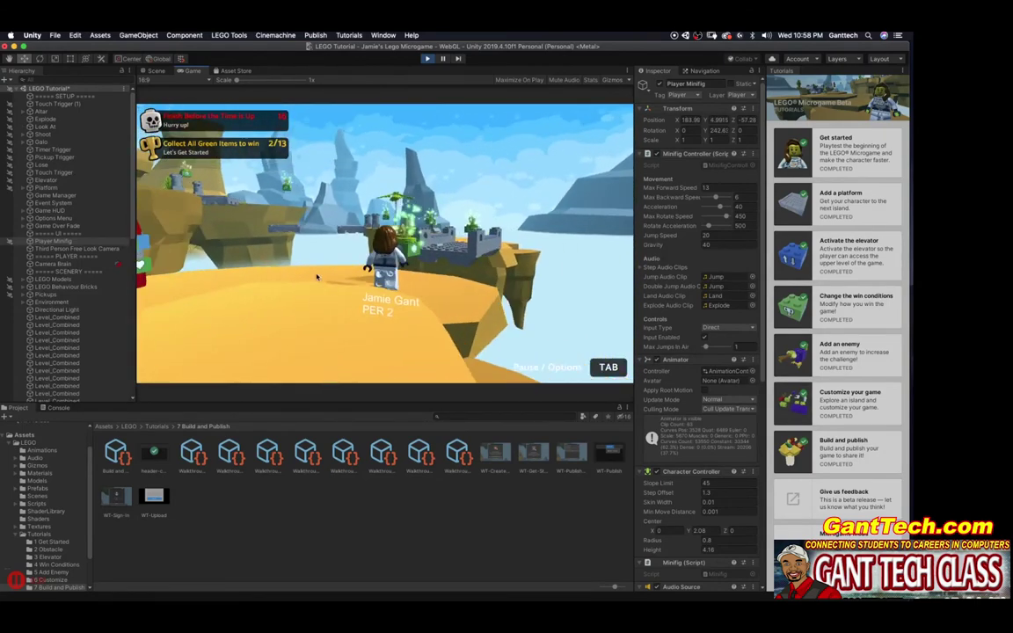
key(w)
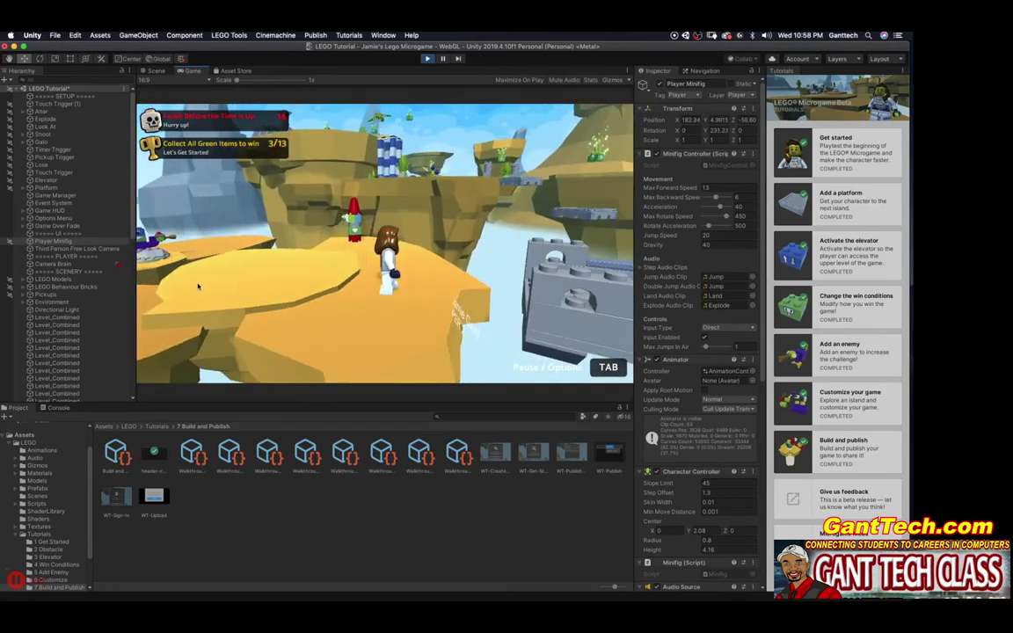
key(w)
key(space)
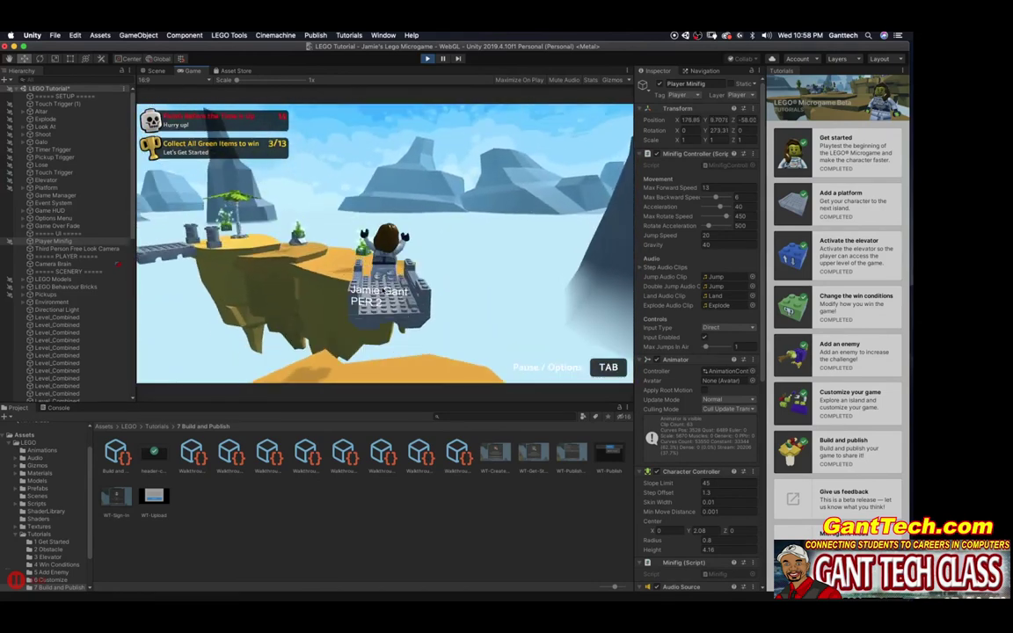
key(w)
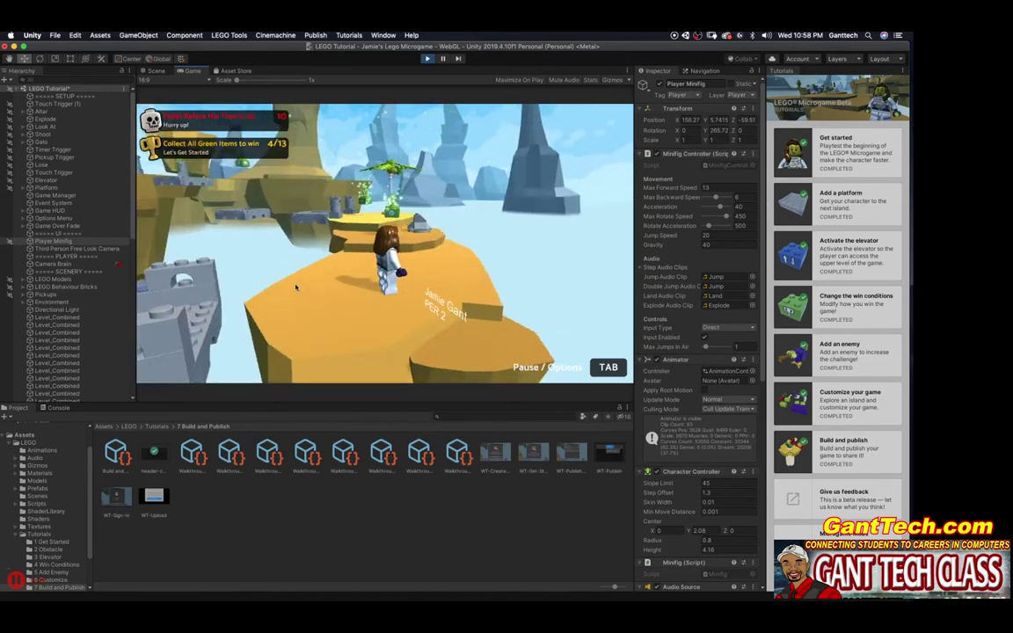
key(w)
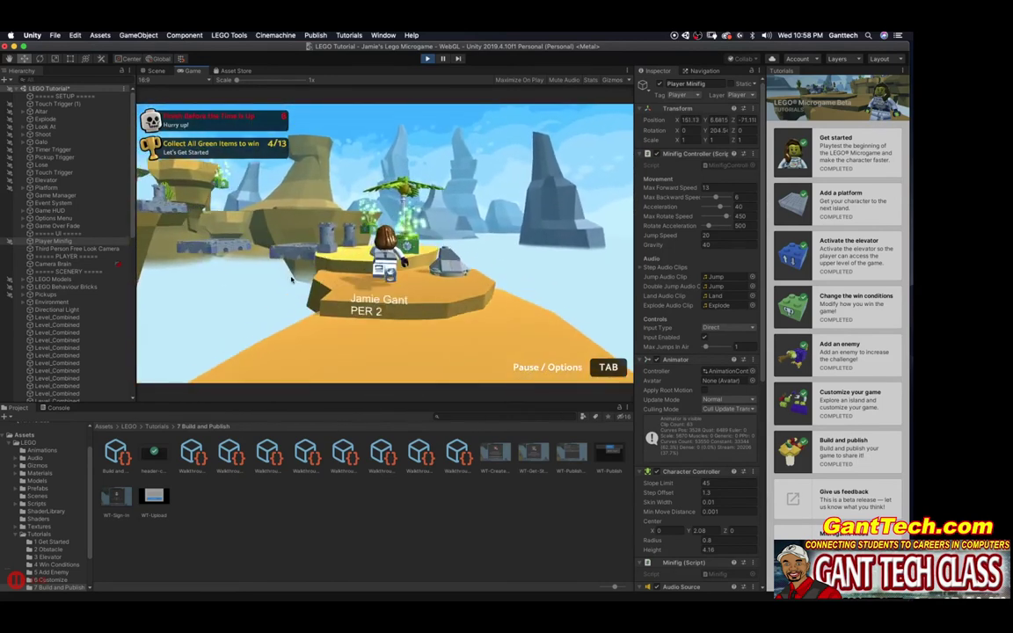
key(w)
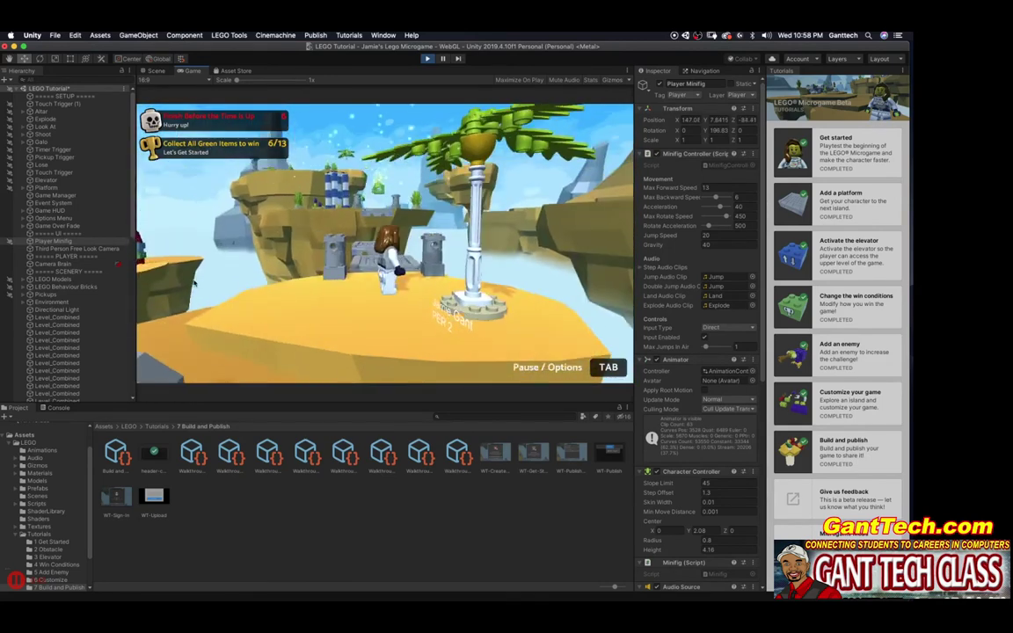
key(w)
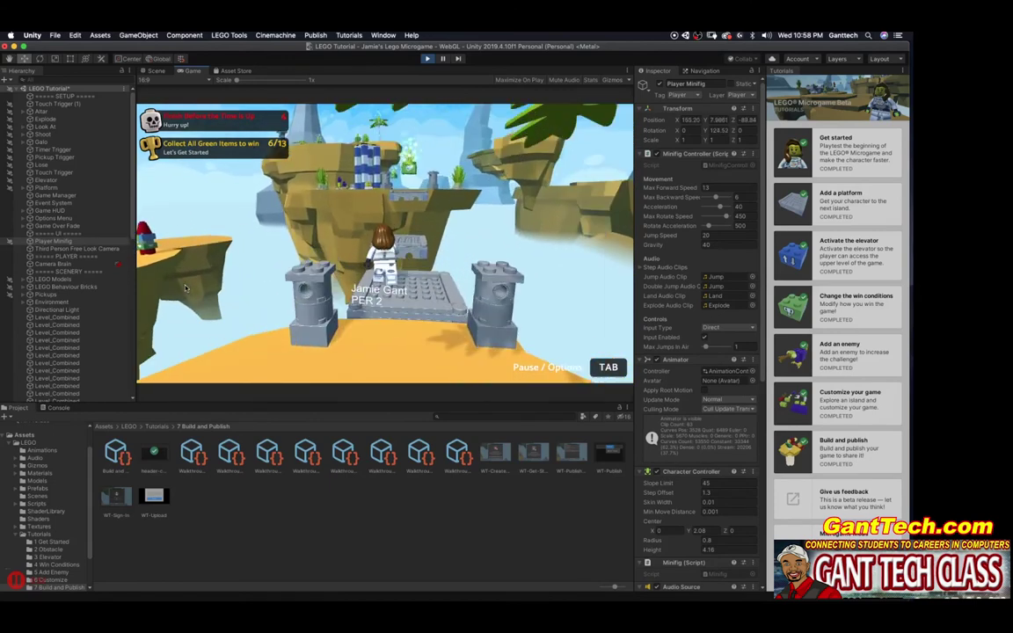
key(w)
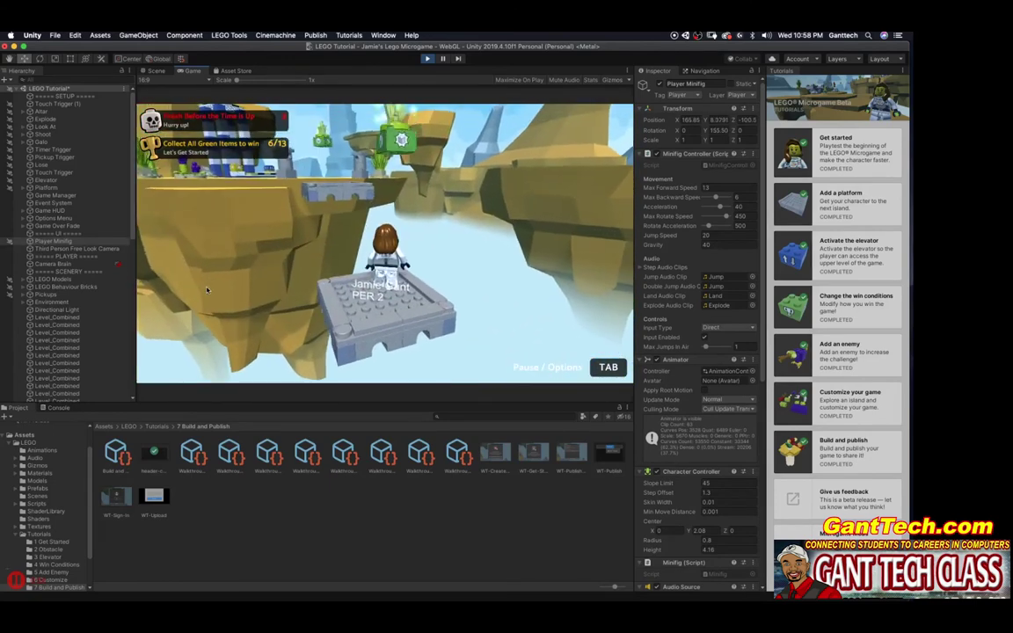
key(space)
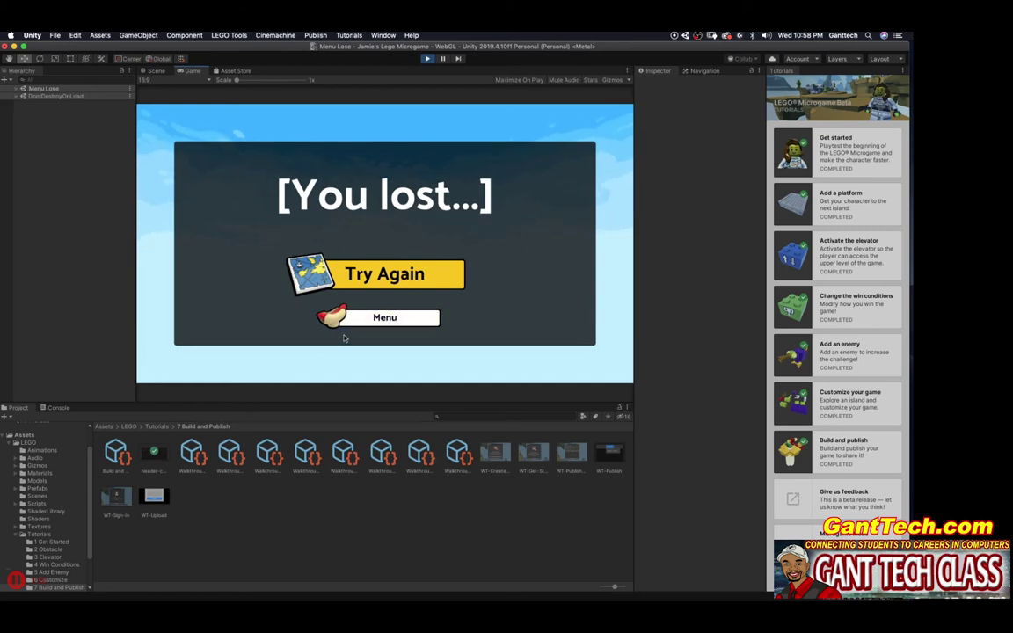
Pause the Screencast-O-Matic recording and finish it with Done.
click(16, 581)
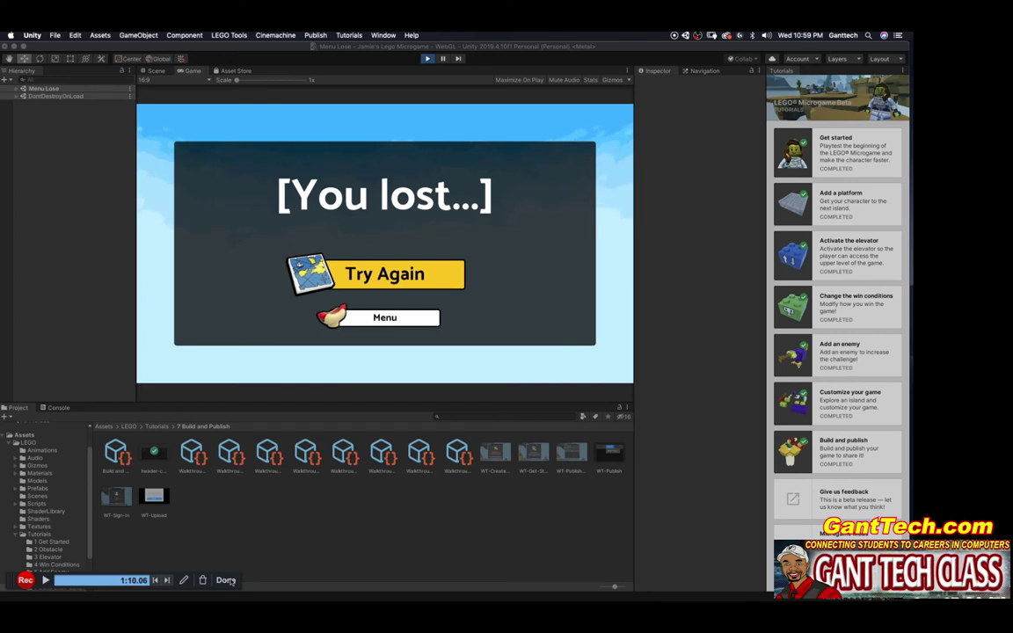
click(226, 581)
Publish the recording as an MP4 video file titled 'Lego Microgame' in the Movies folder.
click(190, 455)
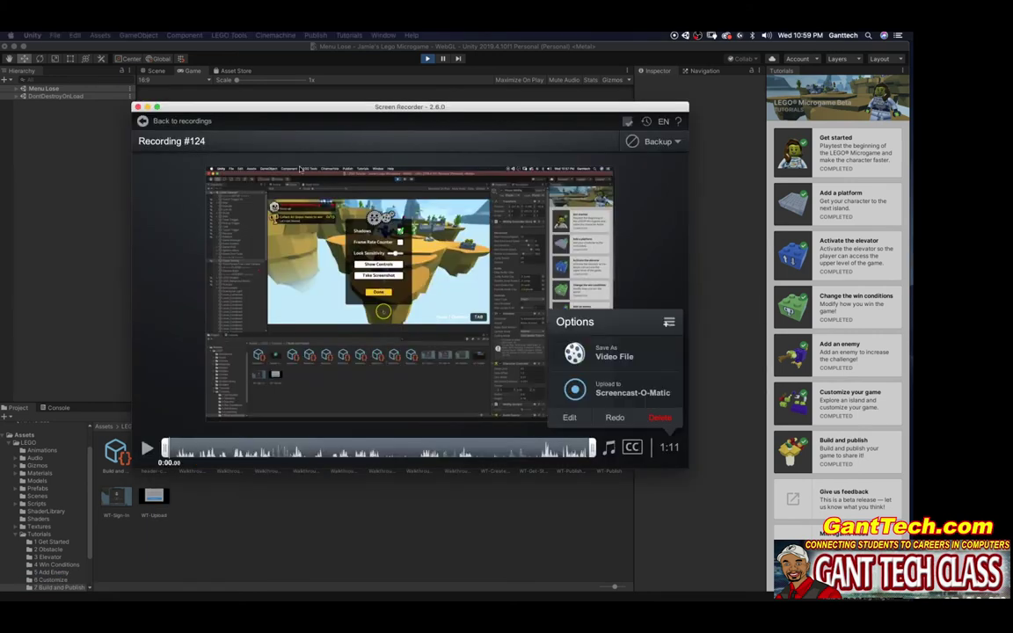
text(Lego Microgame)
click(605, 357)
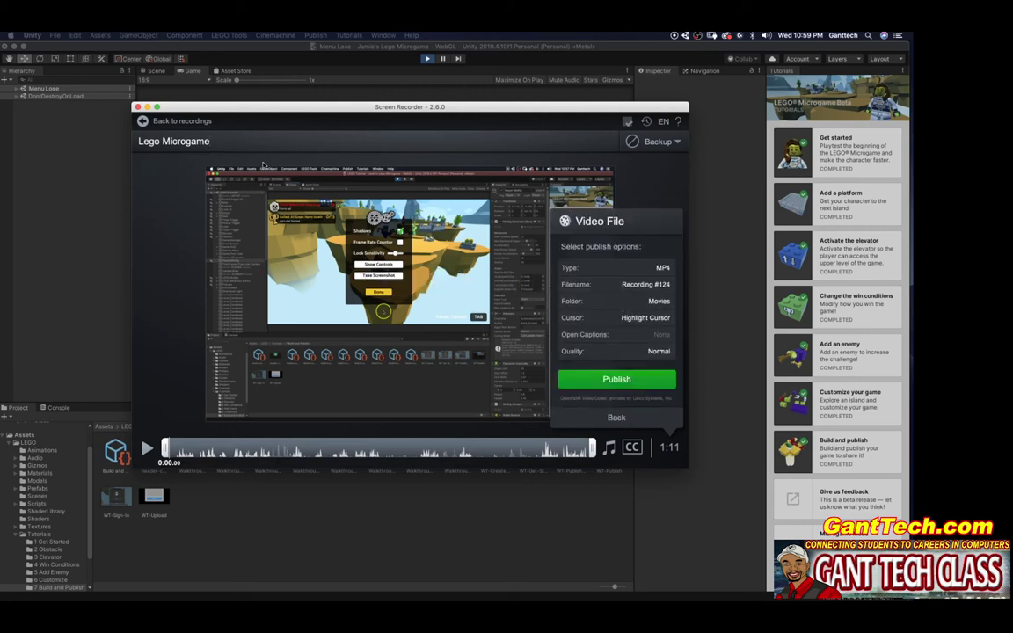
triple_click(232, 143)
key(Return)
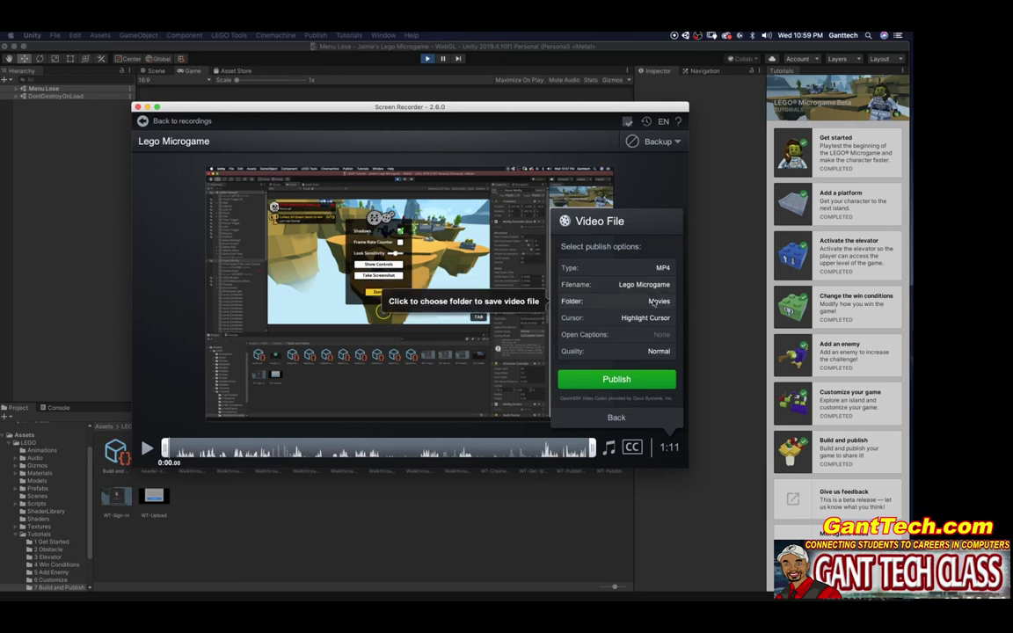
click(616, 381)
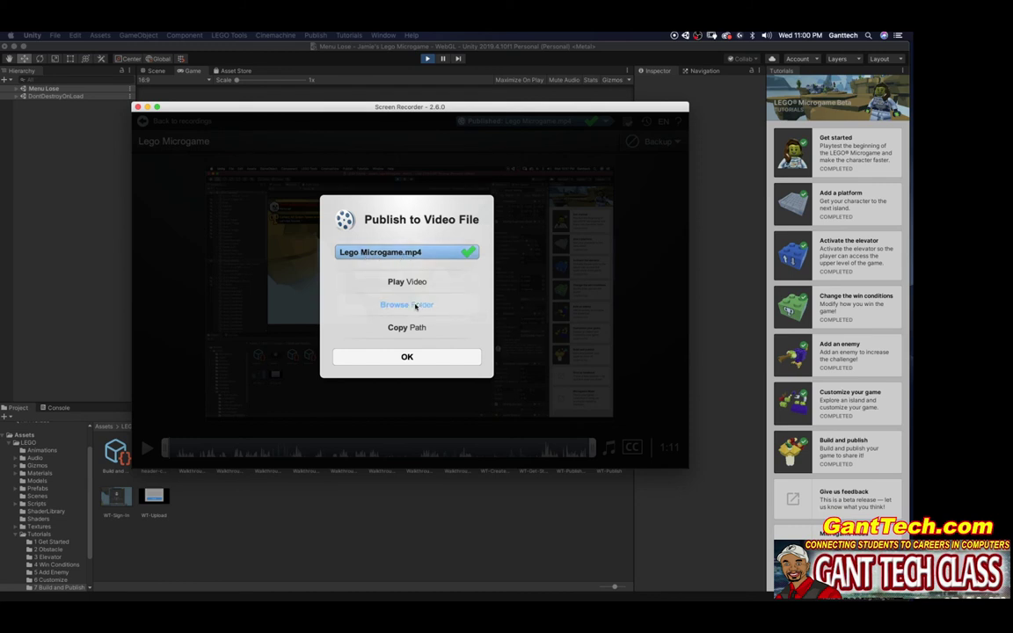
Browse to the Movies folder and open Lego Microgame.mp4 in QuickTime Player.
click(416, 305)
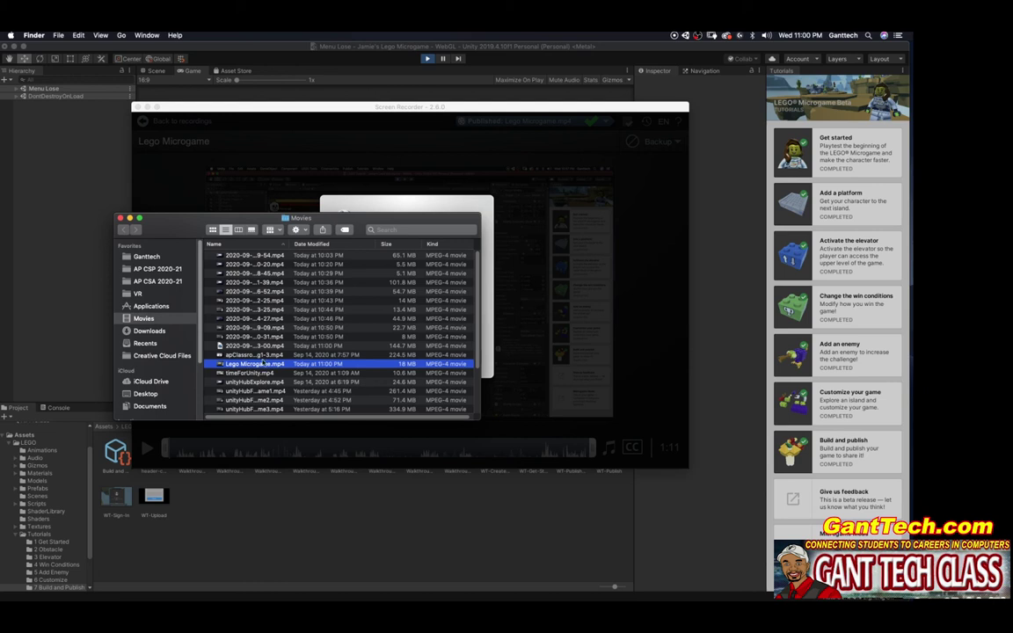
double_click(237, 366)
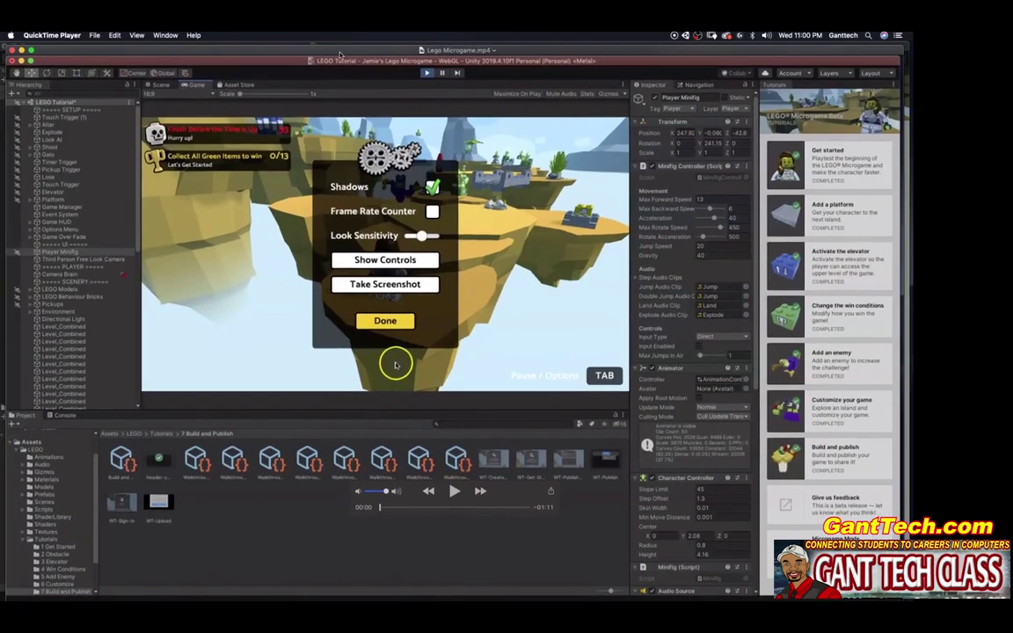
Play and pause Lego Microgame.mp4, then jump to 0:33 on the timeline.
drag(340, 55, 342, 49)
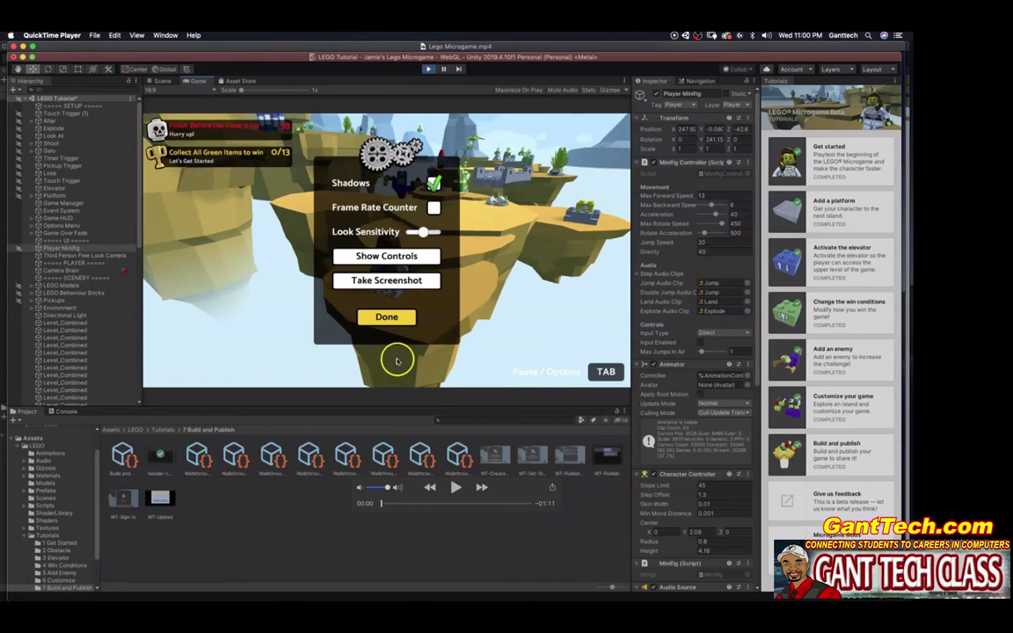
key(space)
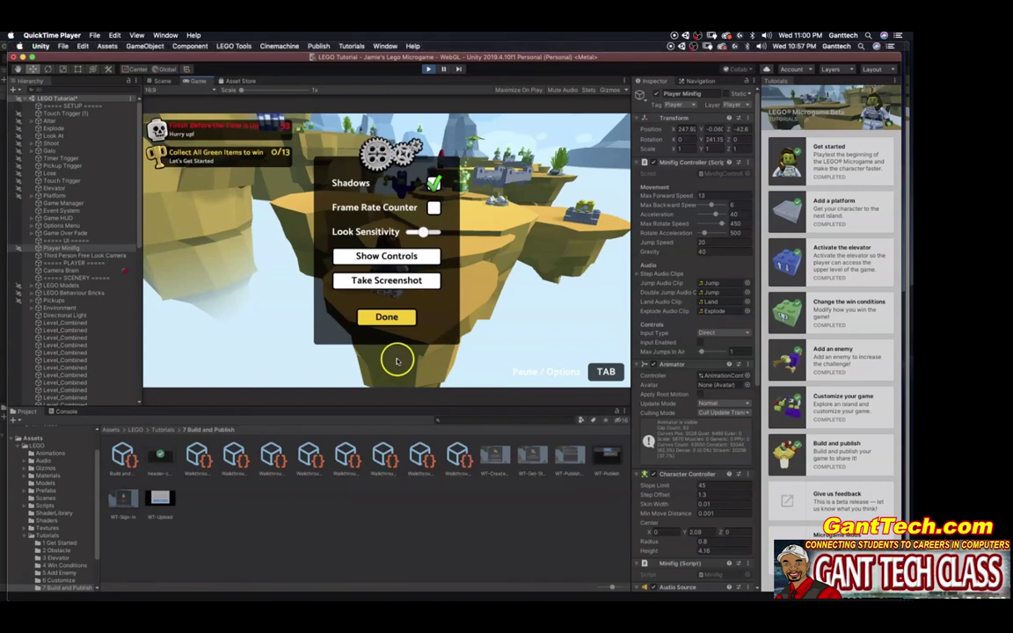
key(space)
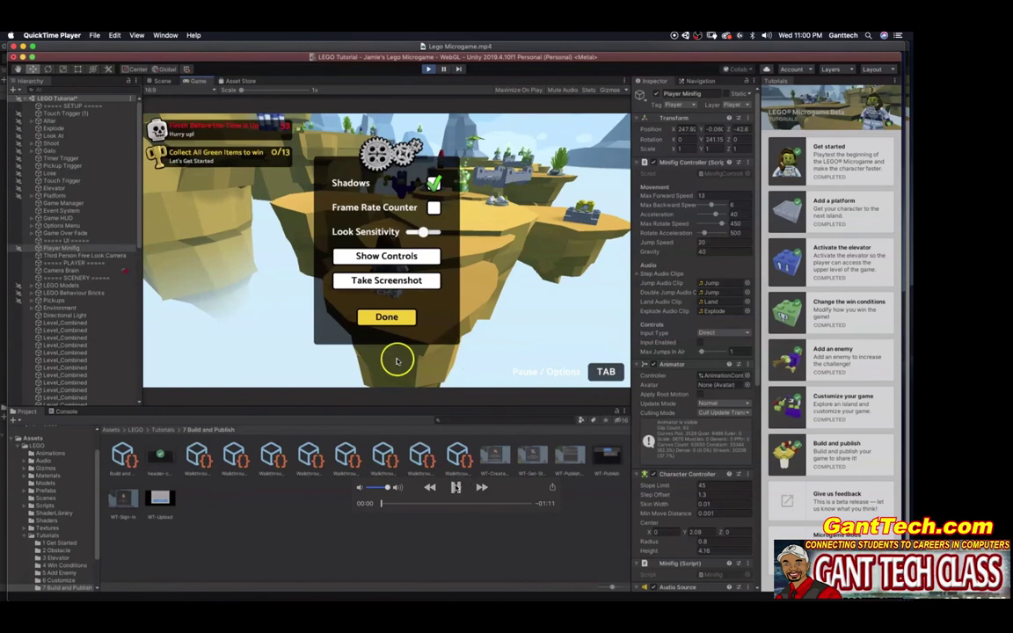
click(451, 503)
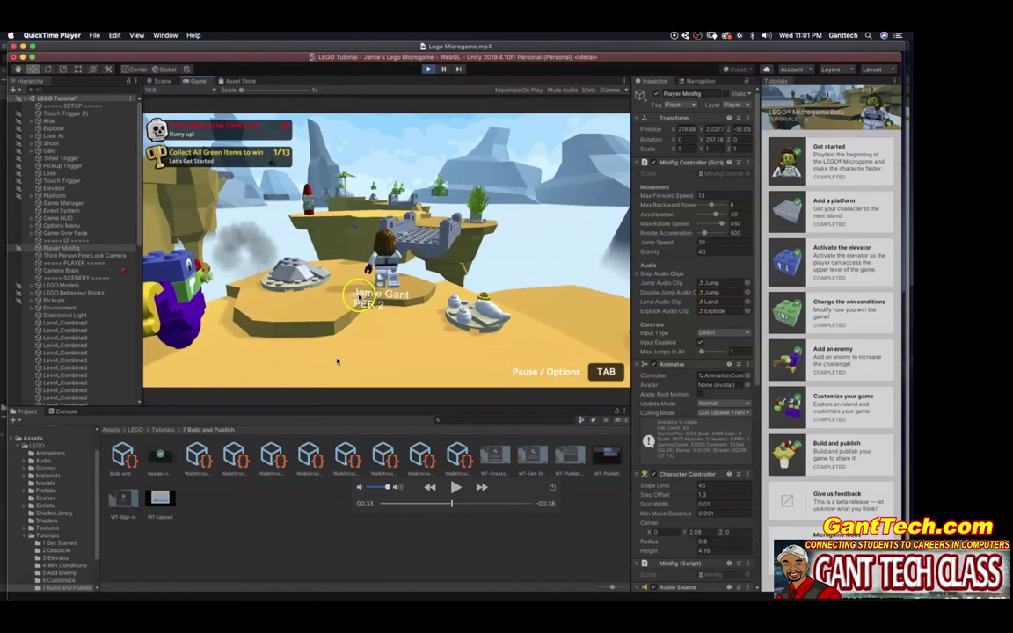
drag(223, 41, 195, 49)
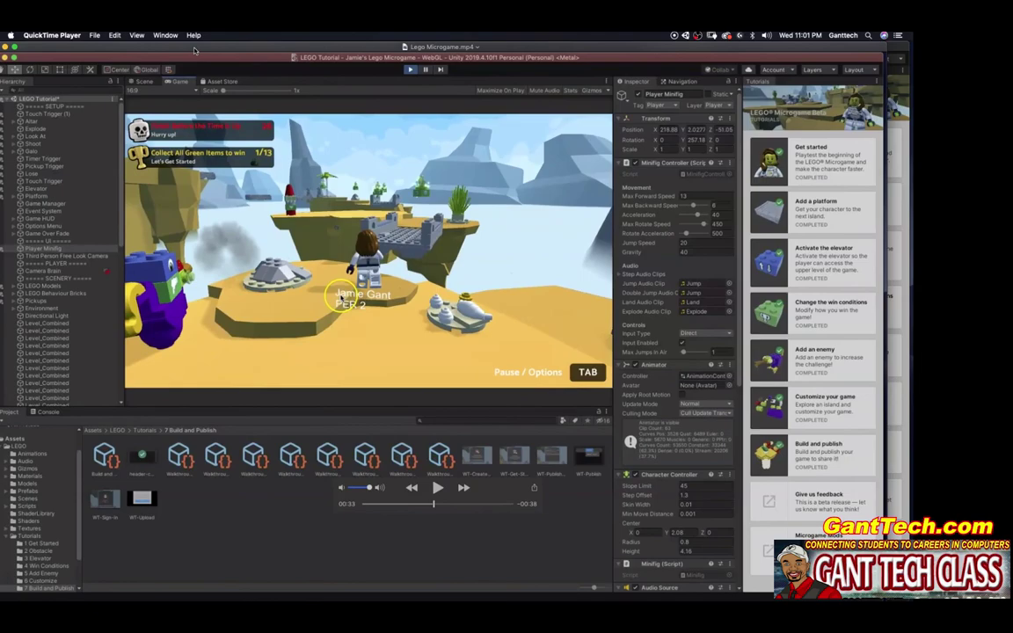